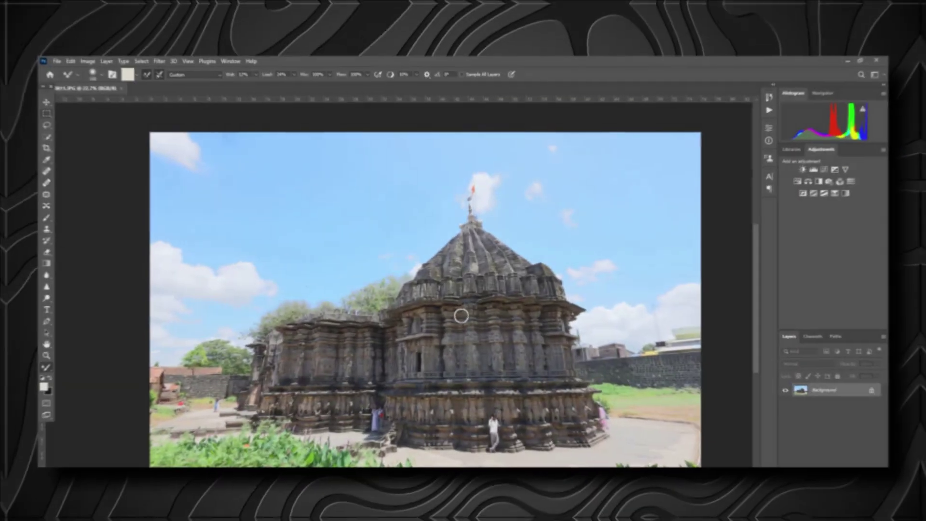
- Nudge the zoom, then open the Edit menu and dismiss it without choosing a command
scroll(468, 357, "down", 2)
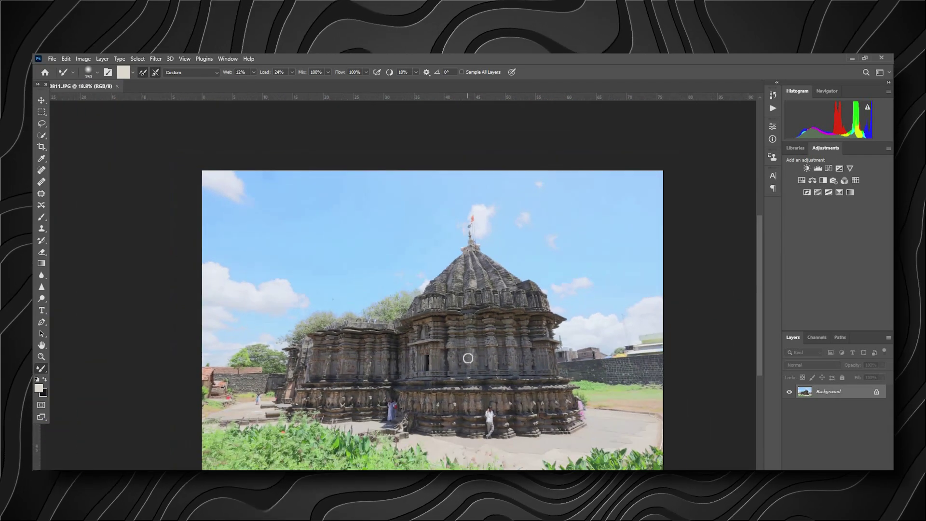
scroll(468, 356, "up", 1)
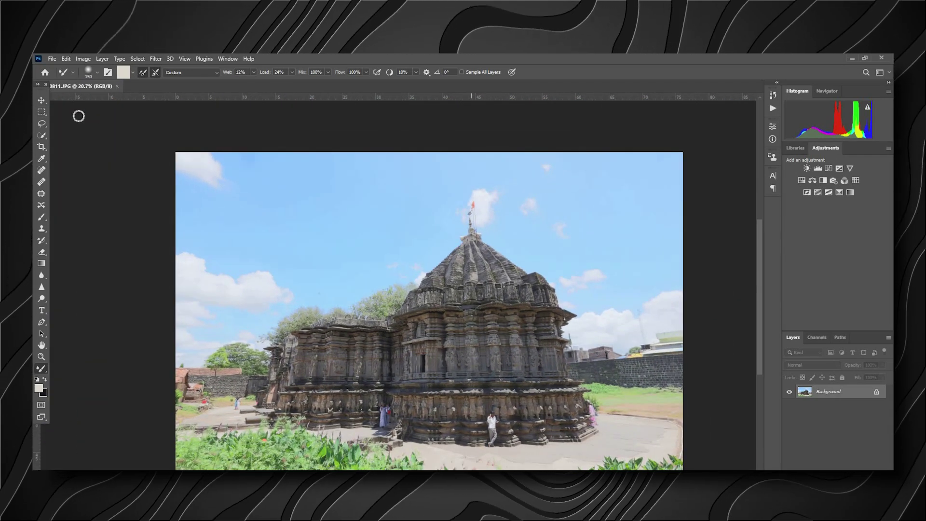
key("alt+e")
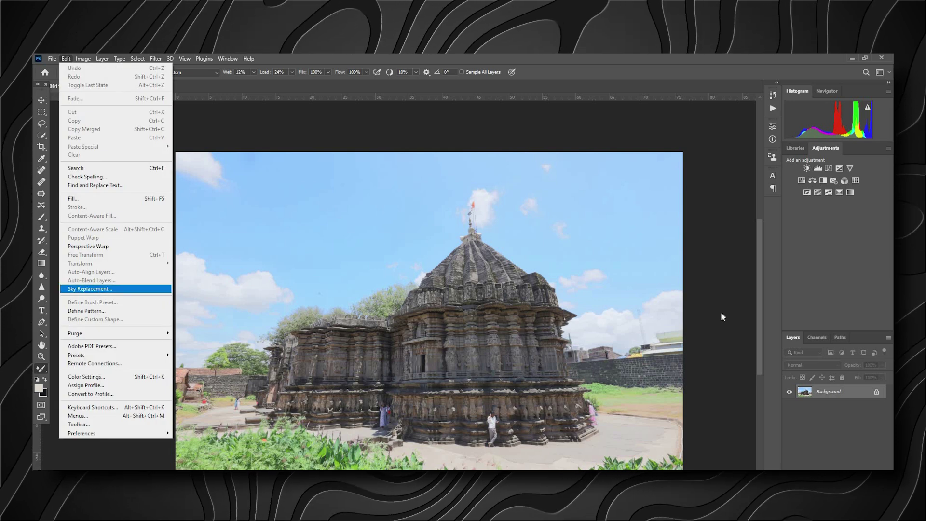
left_click(701, 303)
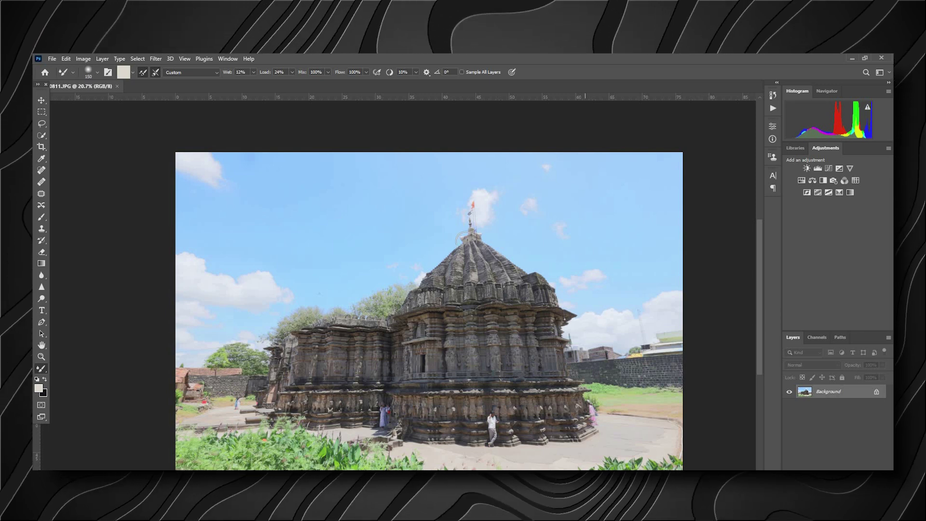
- Zoom in on the temple spire to inspect its edges, then zoom back out
scroll(463, 238, "up", 2)
scroll(463, 237, "up", 3)
scroll(463, 237, "up", 3)
scroll(463, 238, "up", 2)
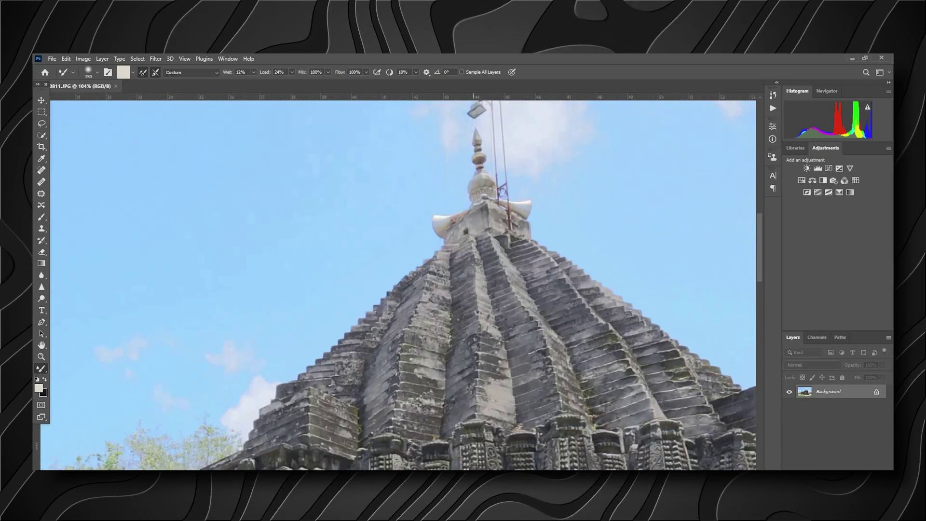
scroll(464, 222, "up", 2)
scroll(464, 222, "up", 3)
scroll(463, 222, "up", 2)
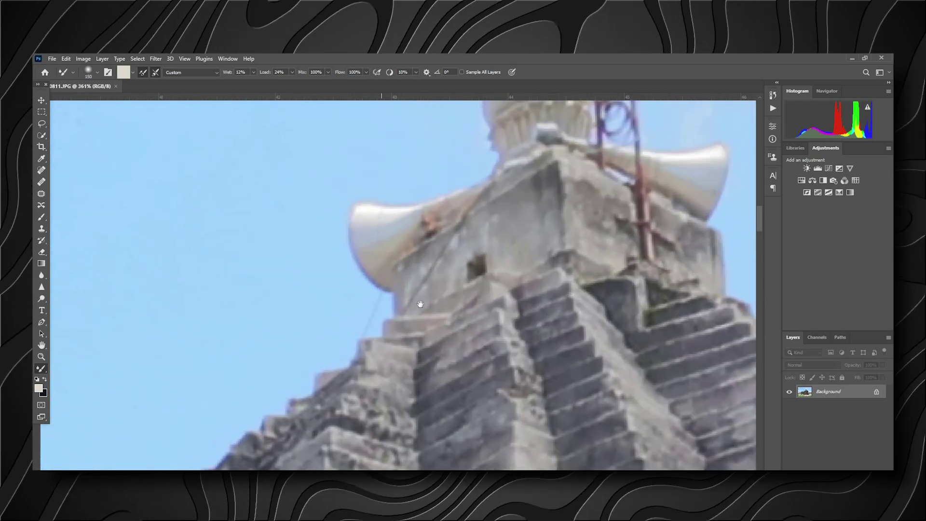
scroll(420, 338, "down", 2)
scroll(452, 346, "down", 2)
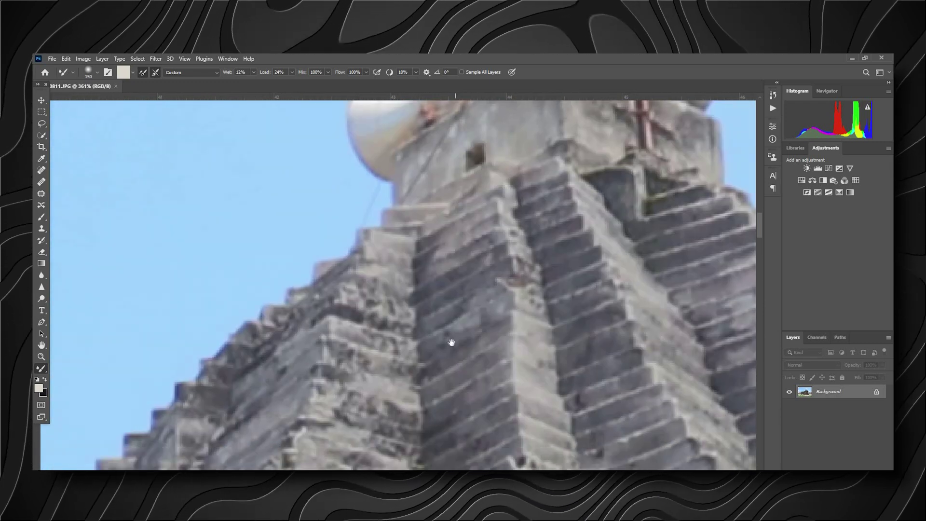
scroll(263, 262, "down", 3)
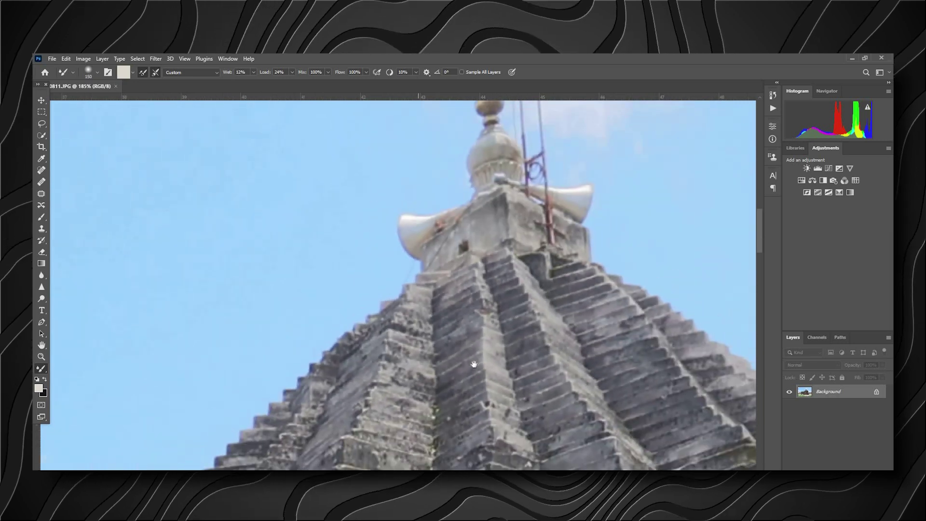
scroll(472, 348, "down", 2)
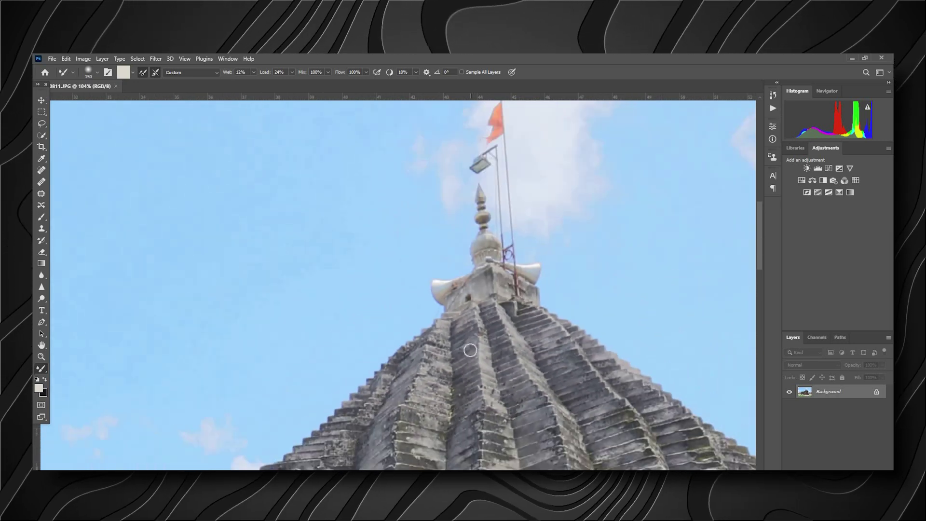
scroll(472, 349, "down", 2)
scroll(472, 348, "down", 2)
- Run Camera Raw Filter with Shadows at -19 and Exposure at -0.45 to recover highlights
left_click(155, 59)
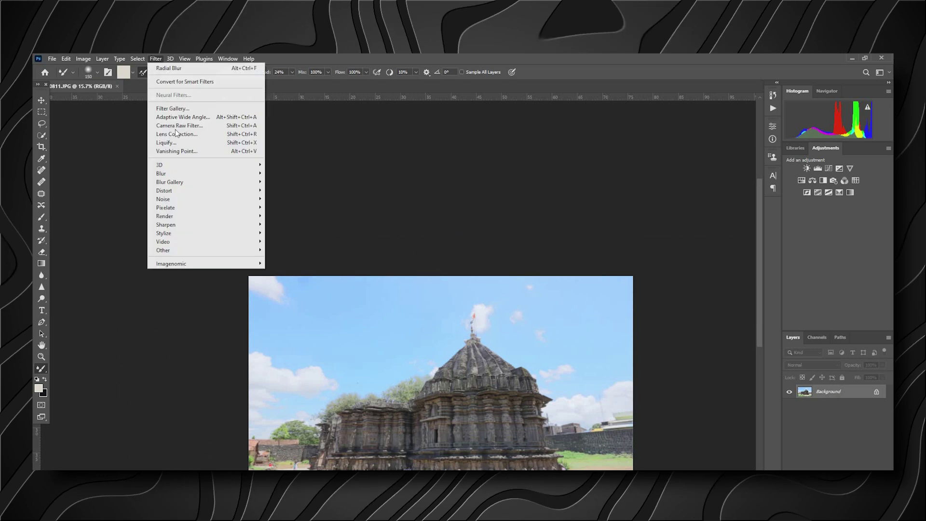
key("Return")
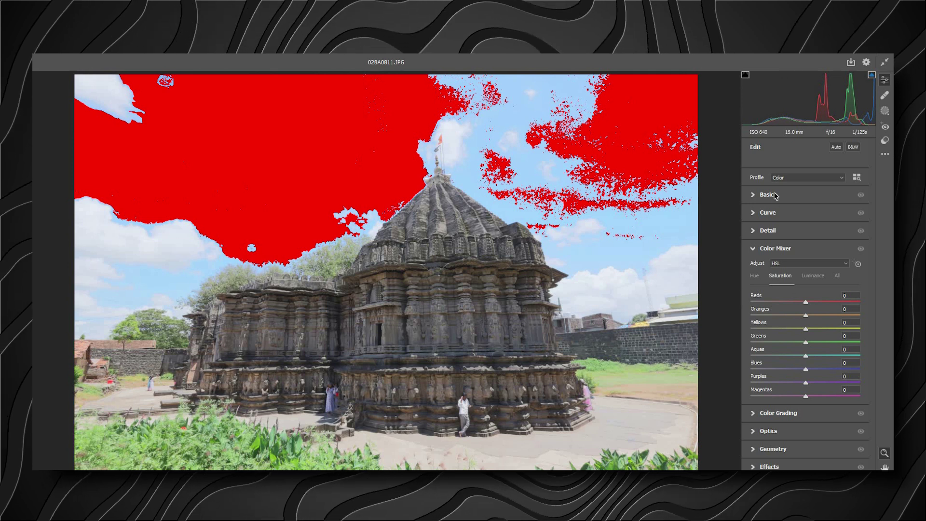
key("ctrl+alt+1")
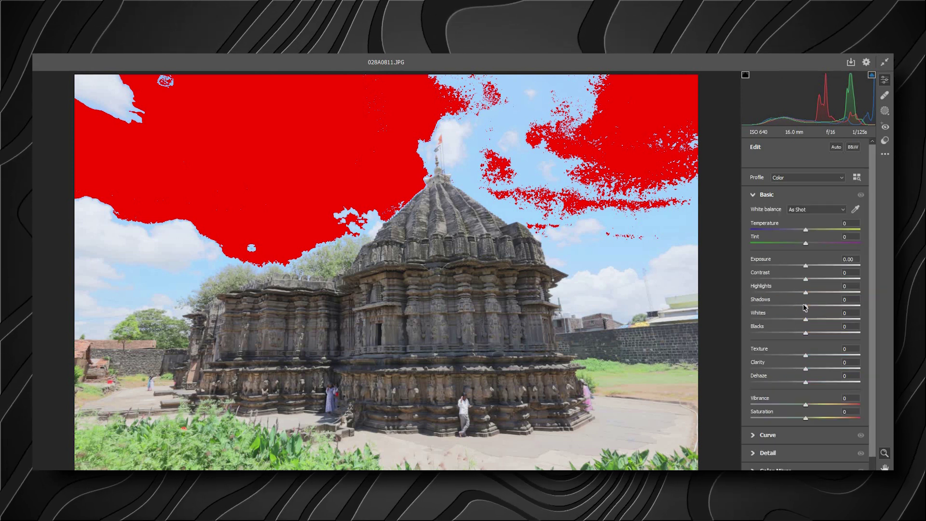
left_click_drag(805, 305, 795, 306)
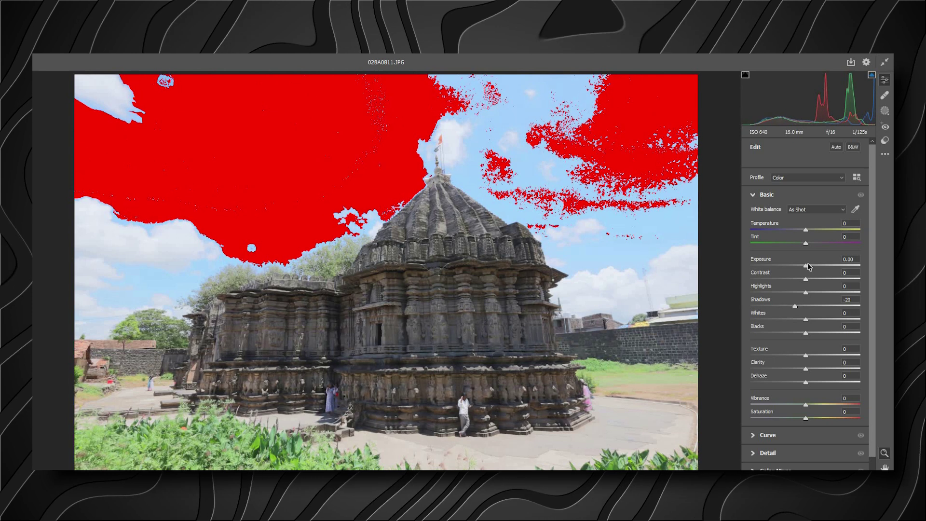
key("Up")
left_click_drag(803, 265, 832, 279)
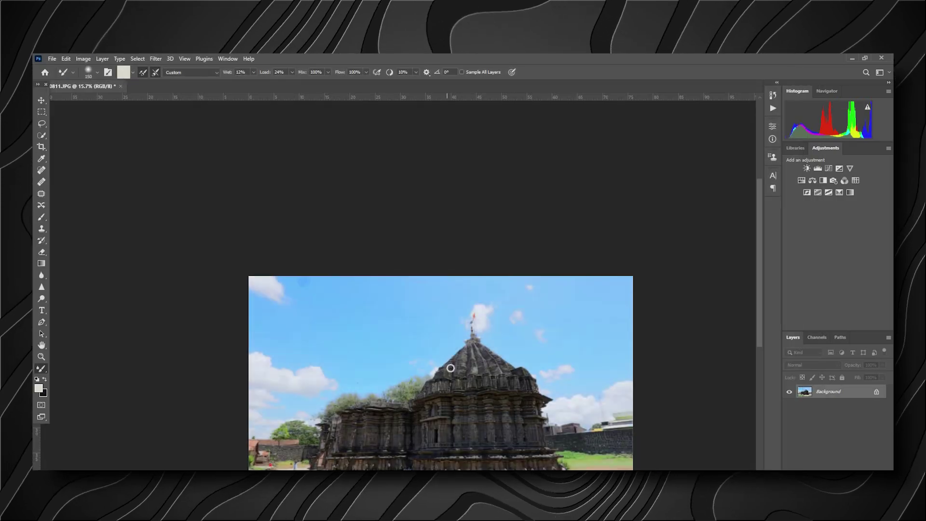
scroll(521, 234, "up", 3)
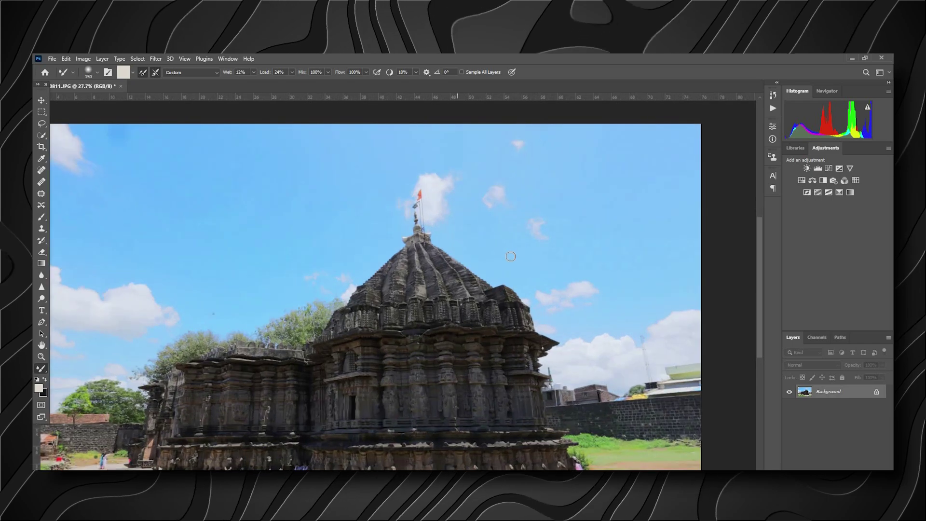
scroll(510, 257, "down", 1)
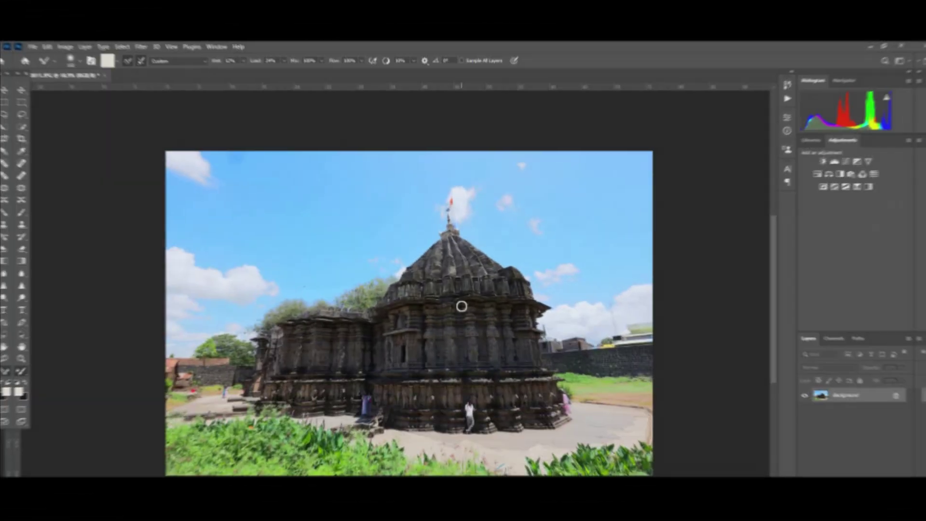
- Start Sky Replacement from the Edit menu and move its dialog aside
left_click(36, 41)
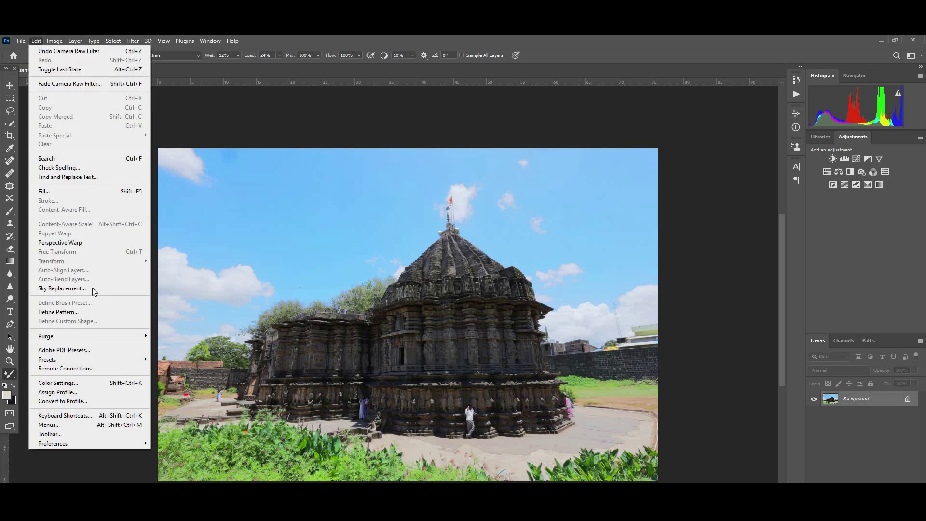
left_click(92, 288)
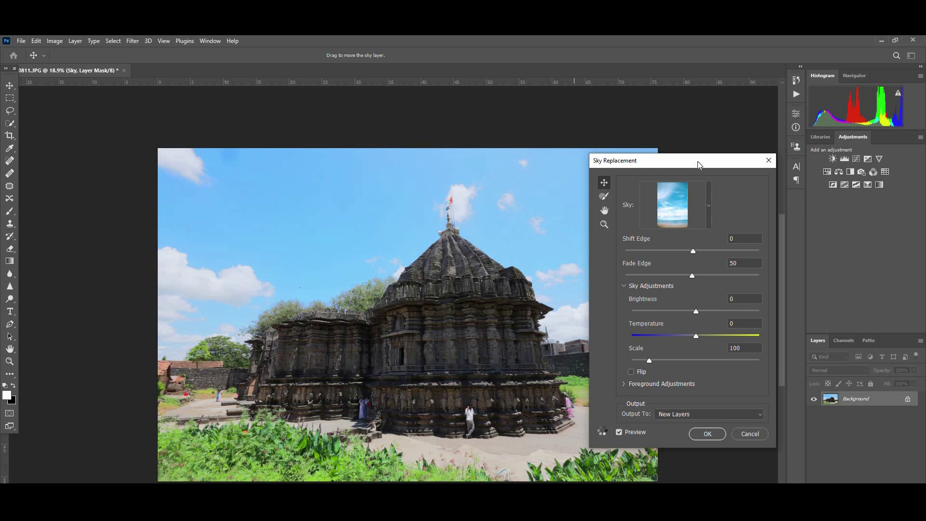
mouse_move(699, 161)
left_mouse_down()
mouse_move(731, 198)
mouse_move(740, 318)
left_mouse_up()
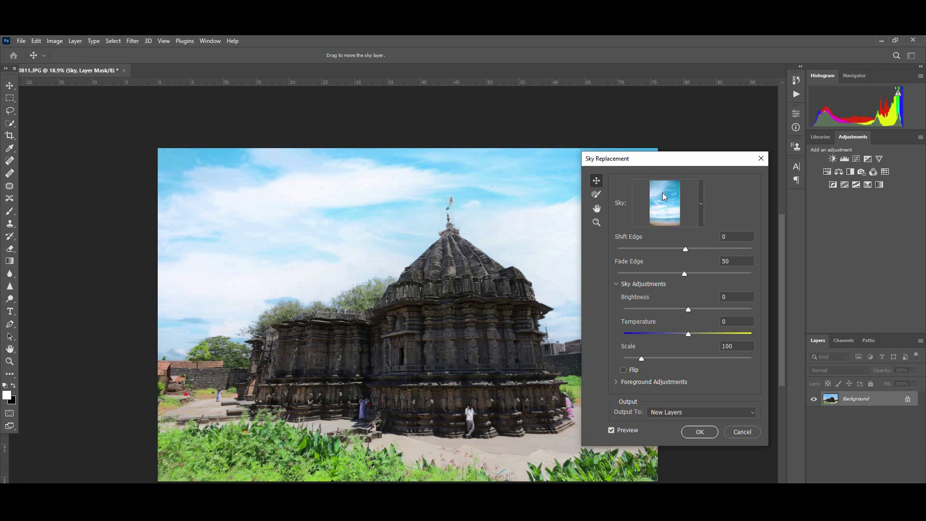
- Pick the fluffy cloudy blue sky preset
left_click(701, 204)
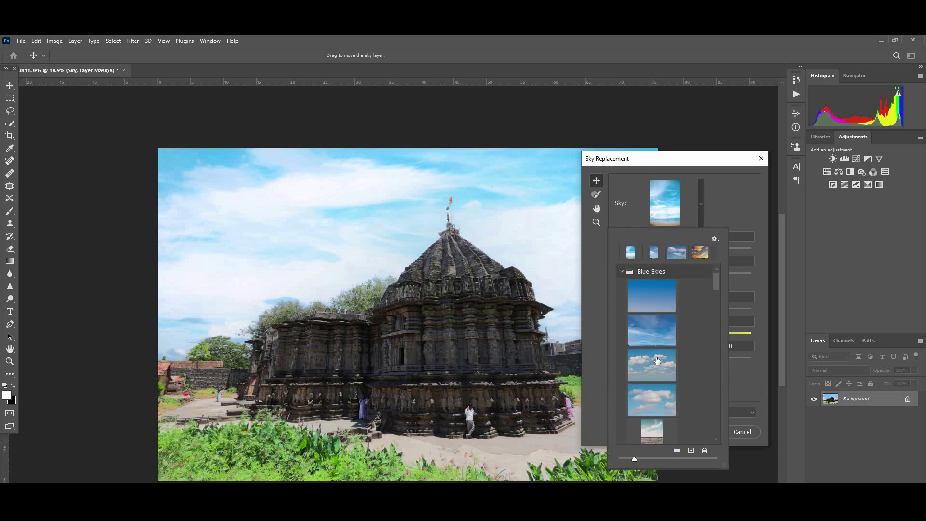
scroll(658, 349, "down", 3)
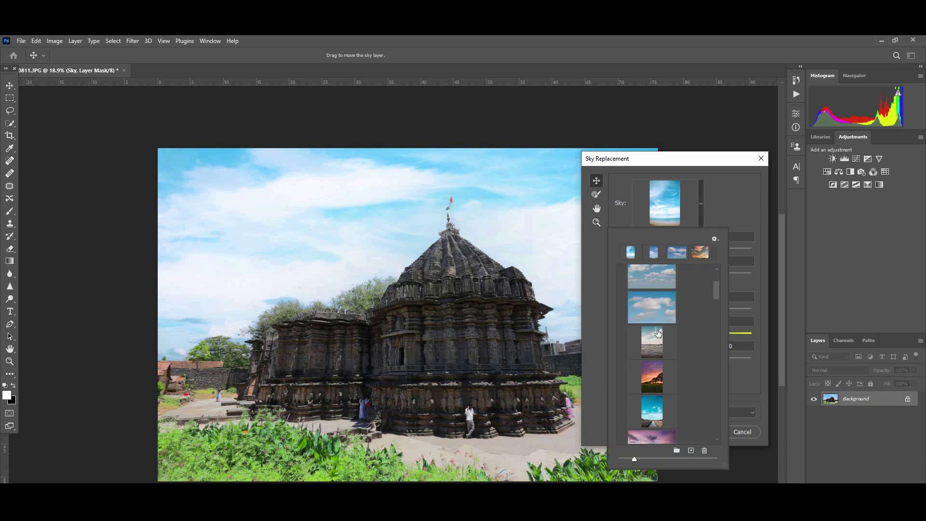
scroll(658, 333, "up", 1)
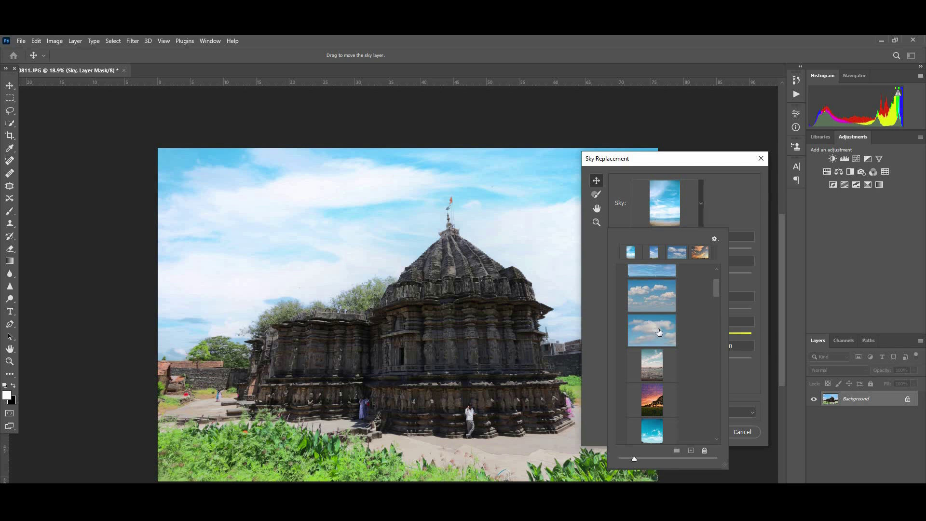
left_click(659, 332)
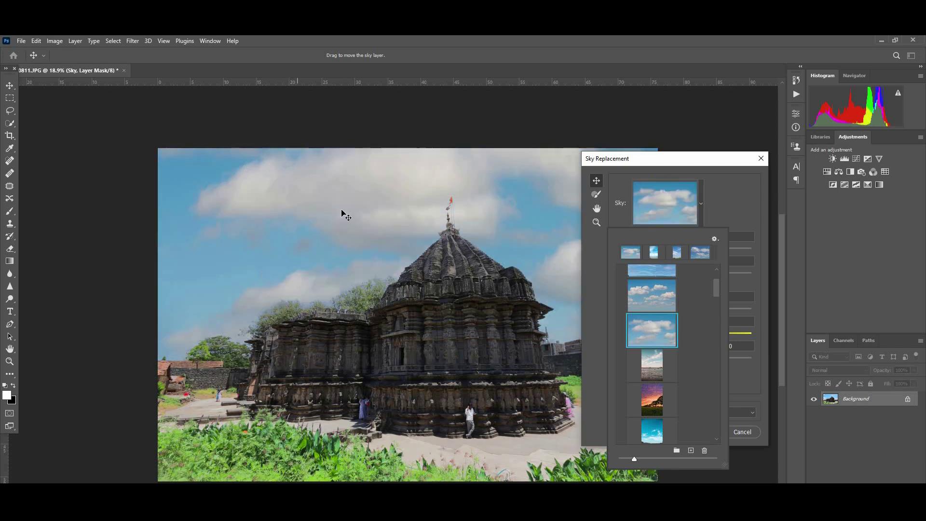
- Shift the sky down behind the temple and raise its brightness to 72
left_click_drag(256, 164, 256, 256)
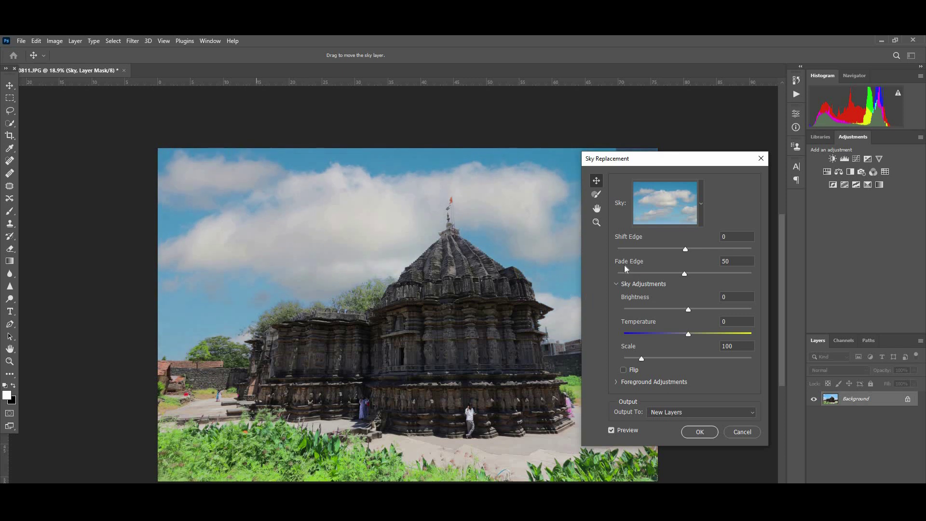
left_click(707, 308)
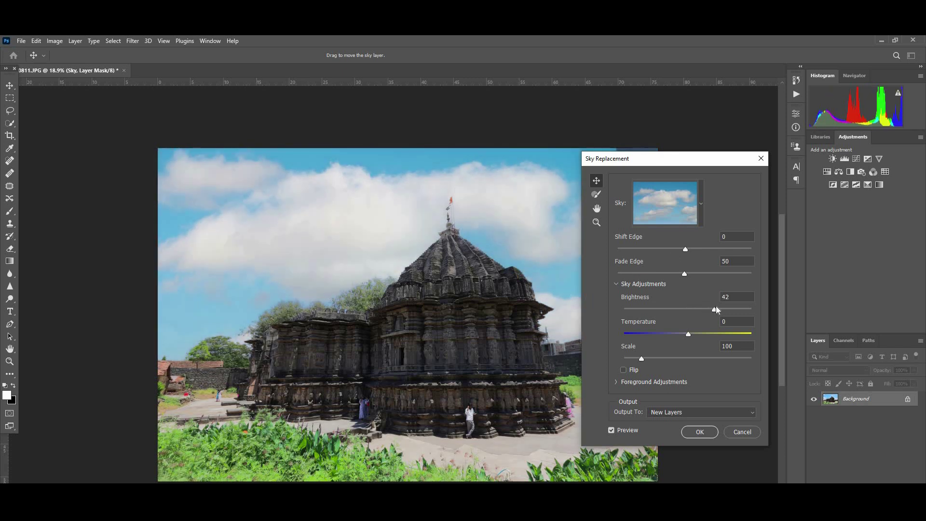
left_click_drag(717, 309, 718, 308)
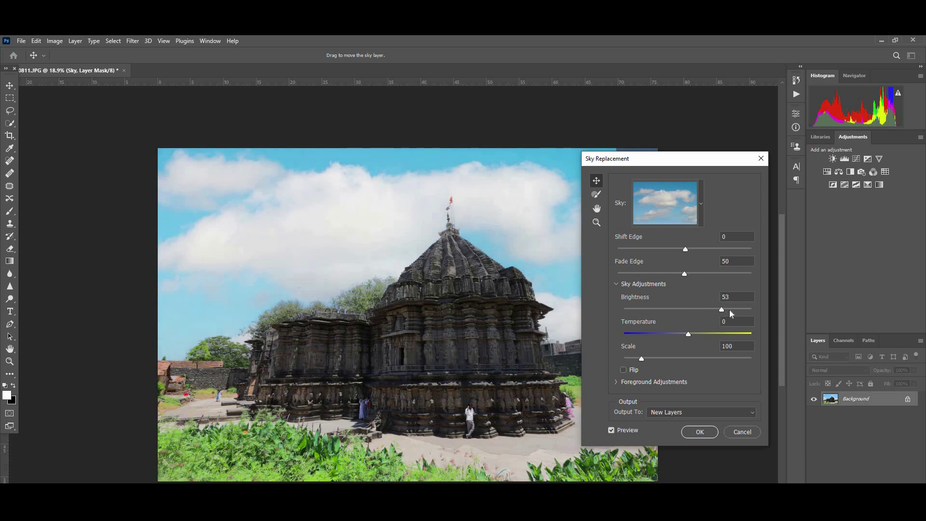
left_click_drag(730, 310, 735, 311)
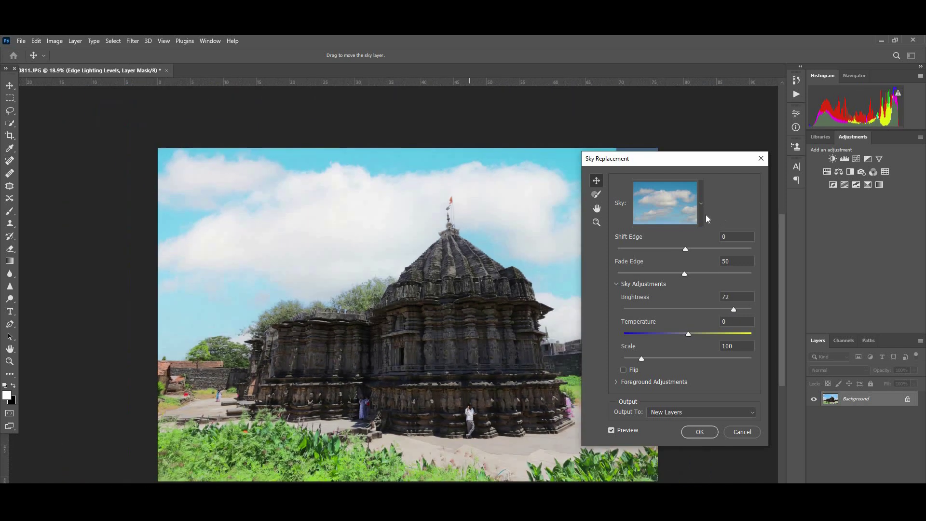
- Choose the scattered-clouds sky preset with Brightness 65 and Temperature 8
left_click(701, 213)
scroll(655, 344, "down", 1)
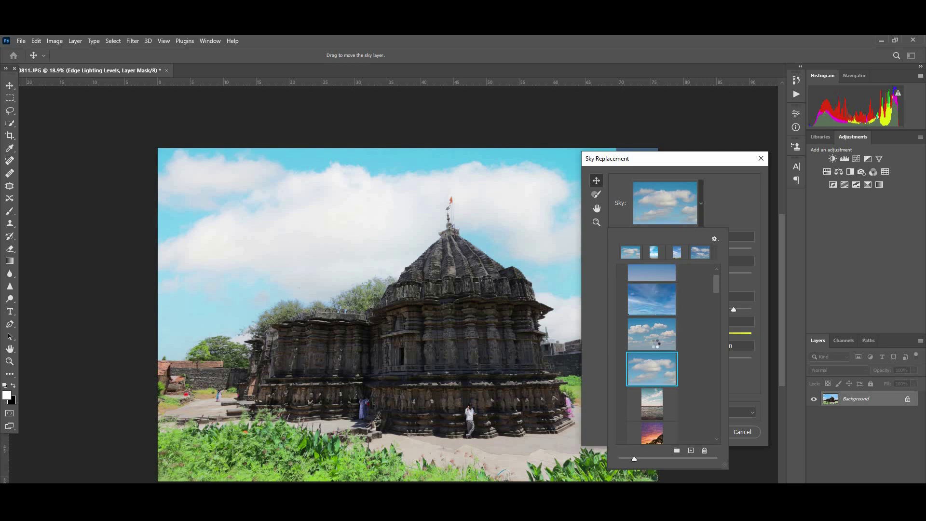
left_click(652, 334)
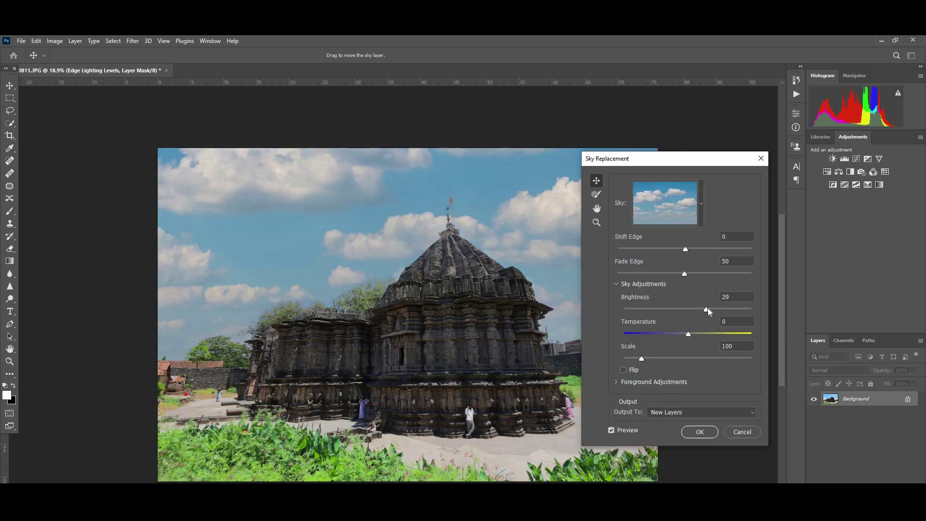
left_click_drag(708, 308, 729, 311)
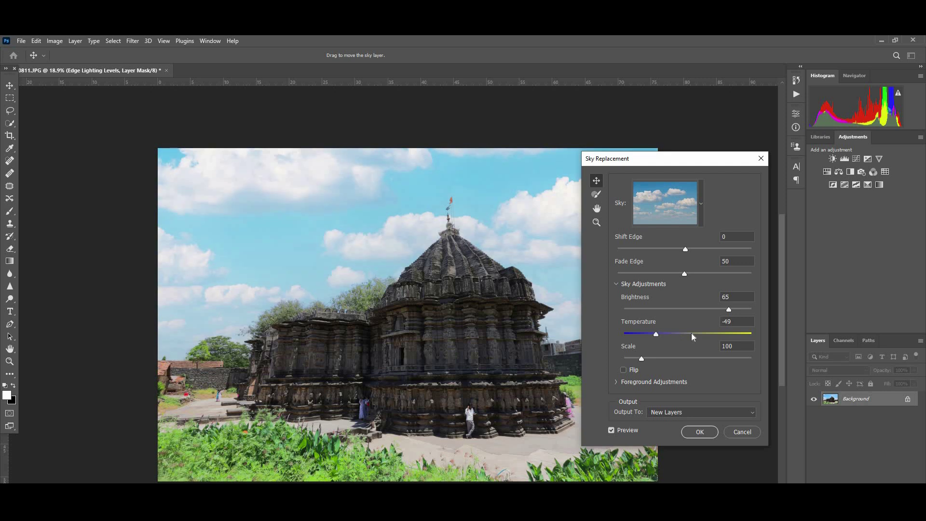
left_click(708, 333)
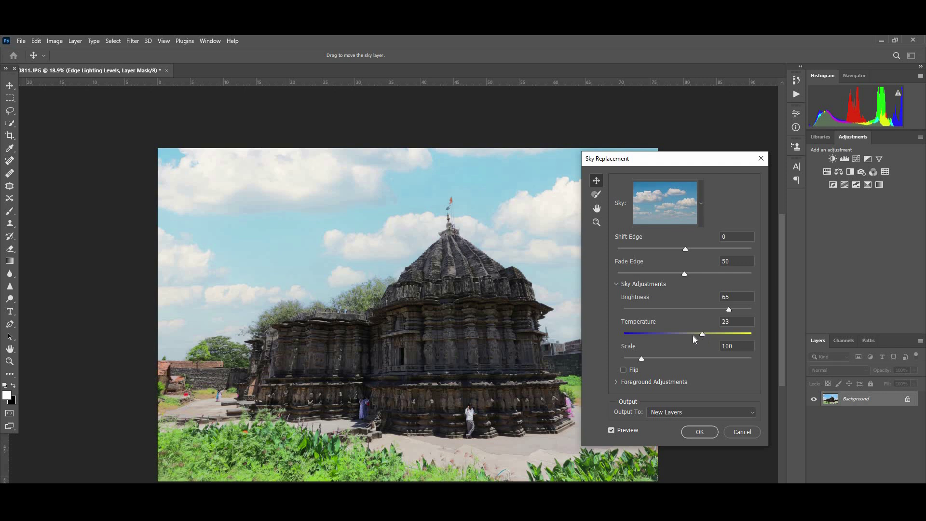
left_click(693, 335)
left_click(693, 333)
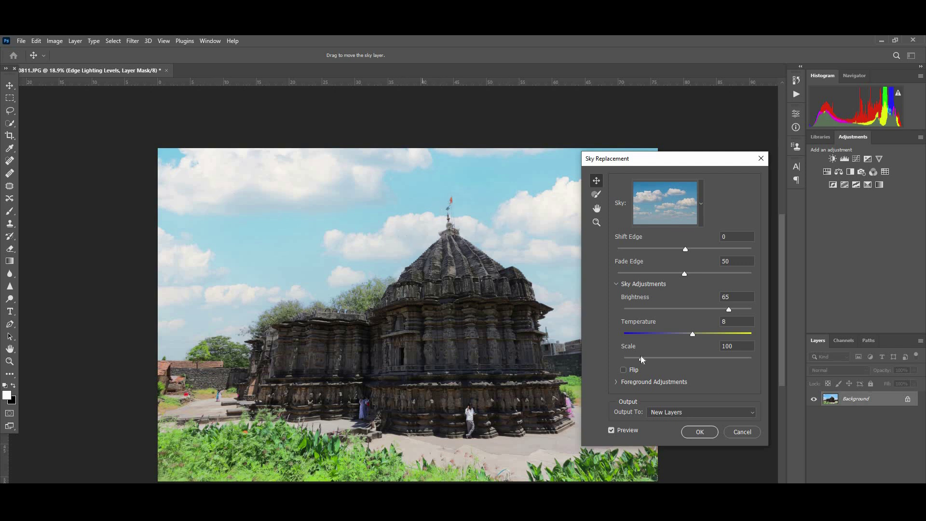
- Try several sky Scale values, settling on 149
left_click(656, 358)
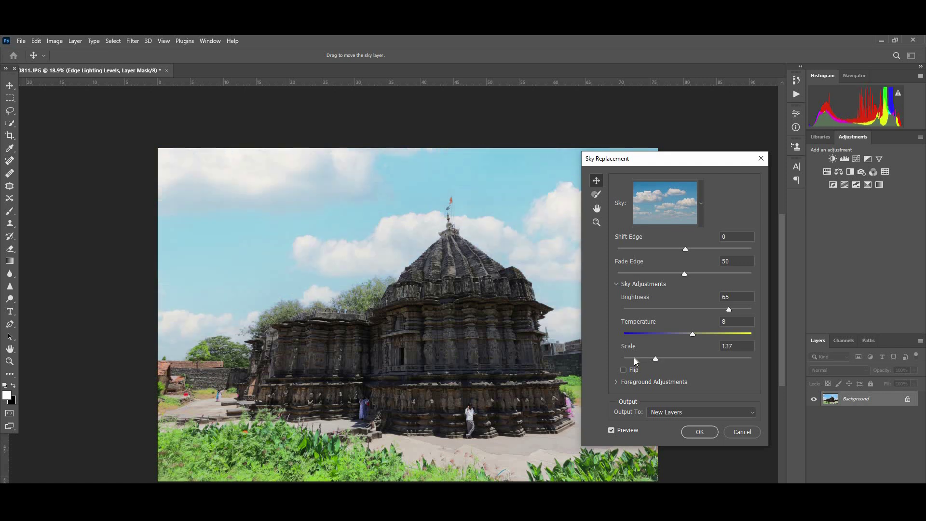
left_click(635, 358)
left_click(659, 358)
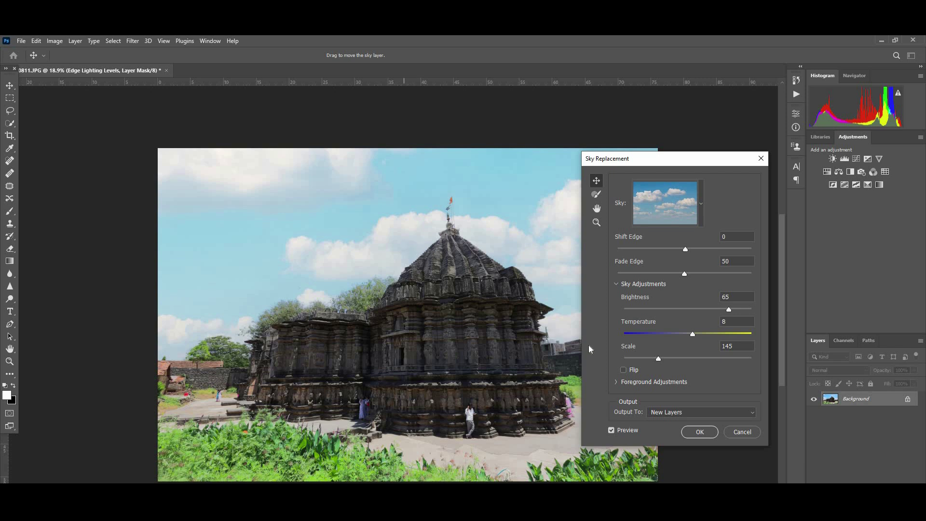
left_click(647, 358)
left_click(641, 358)
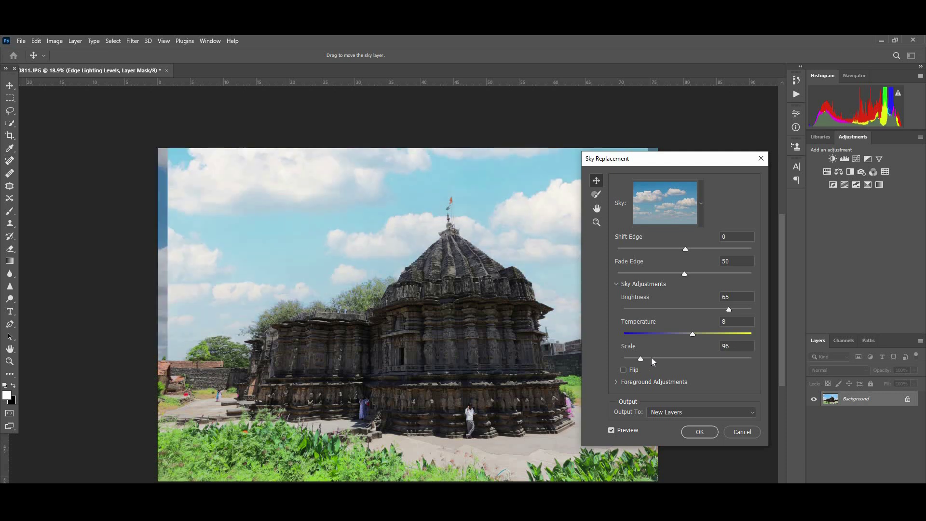
left_click(660, 360)
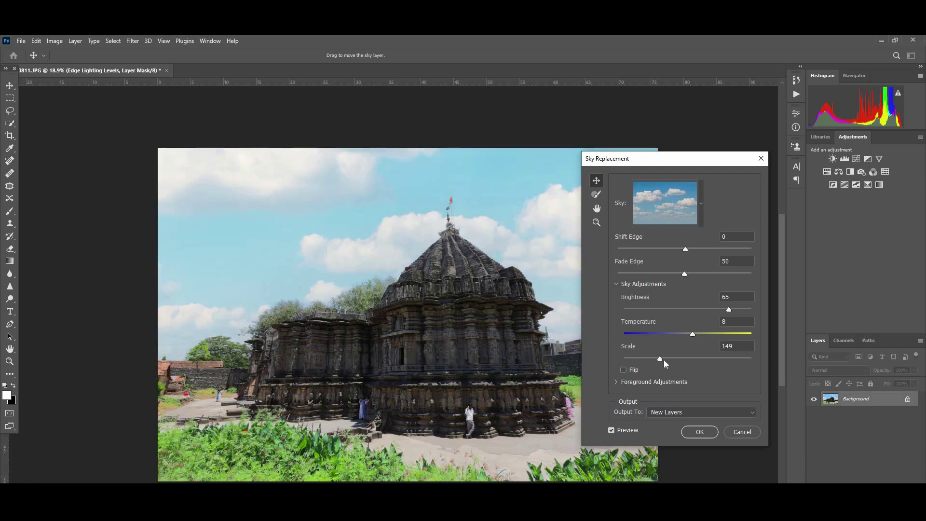
- Turn on Flip to mirror the sky horizontally, comparing it with the unflipped version
left_click(622, 370)
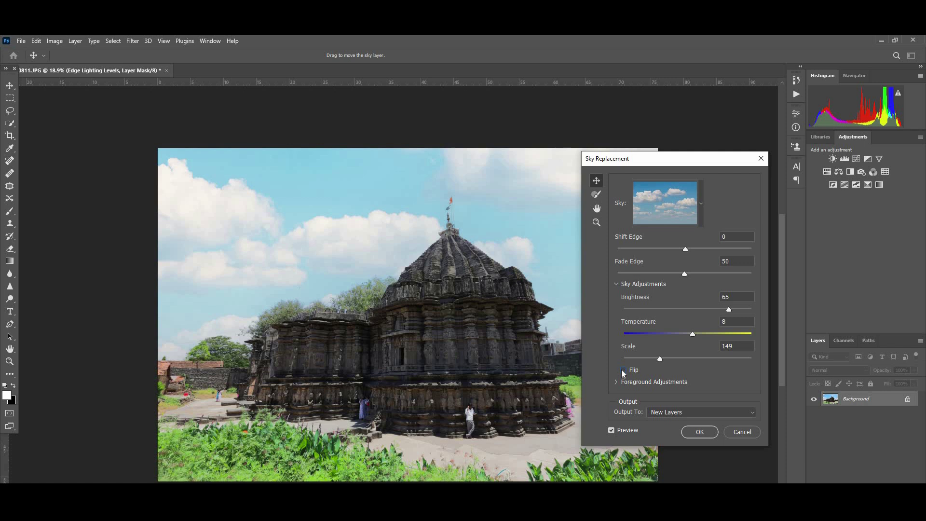
left_click(623, 370)
left_click(623, 371)
left_click_drag(675, 163, 767, 200)
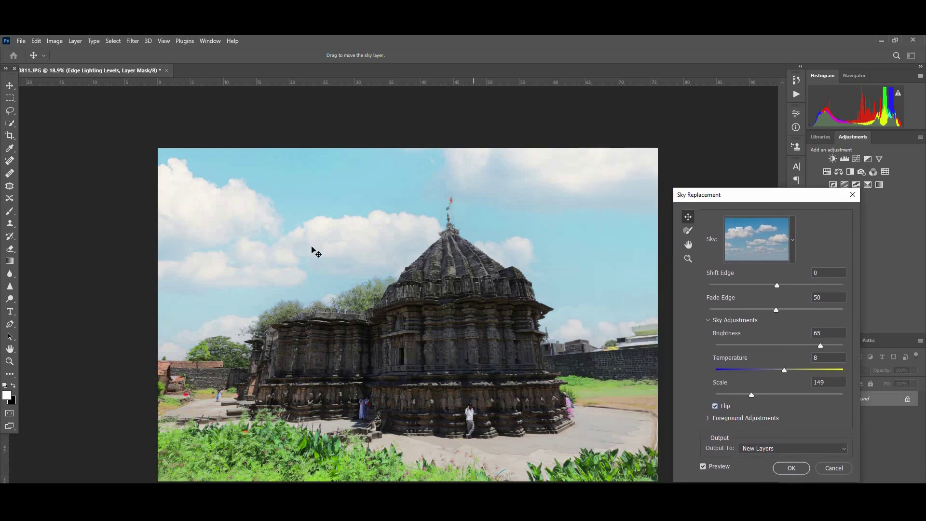
left_click(716, 407)
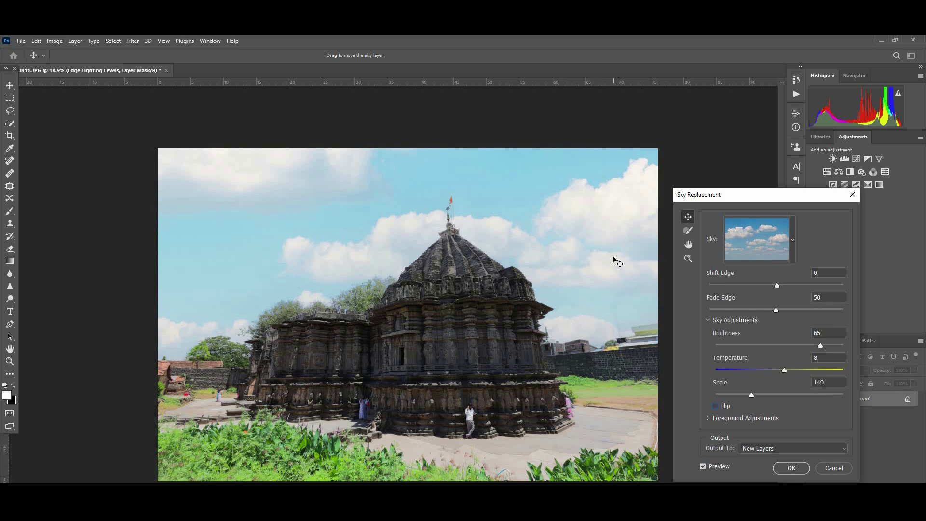
left_click(716, 407)
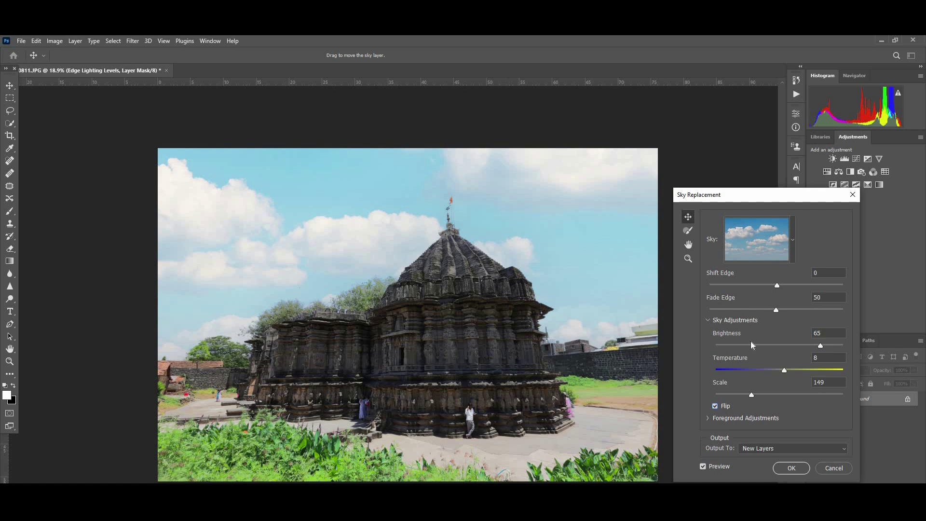
- Keep Output To as New Layers and toggle Preview to compare against the original
left_click(749, 449)
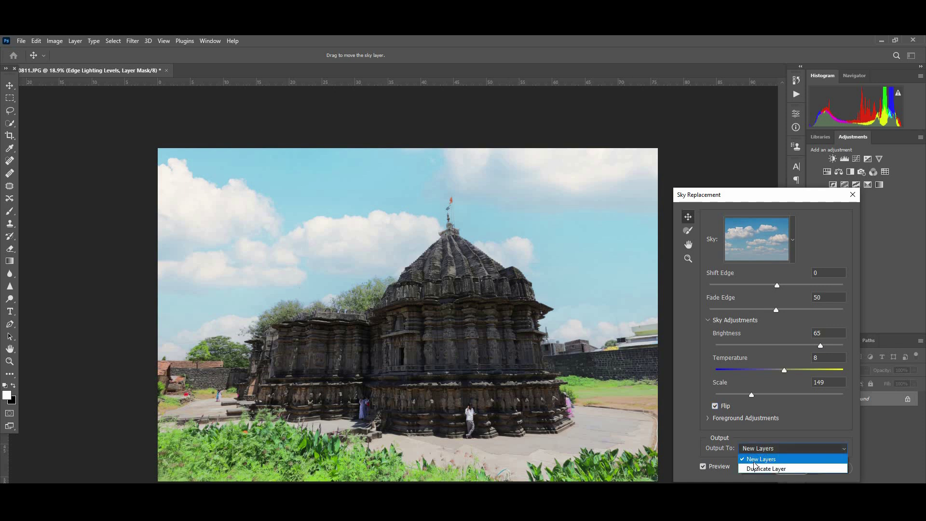
left_click(780, 423)
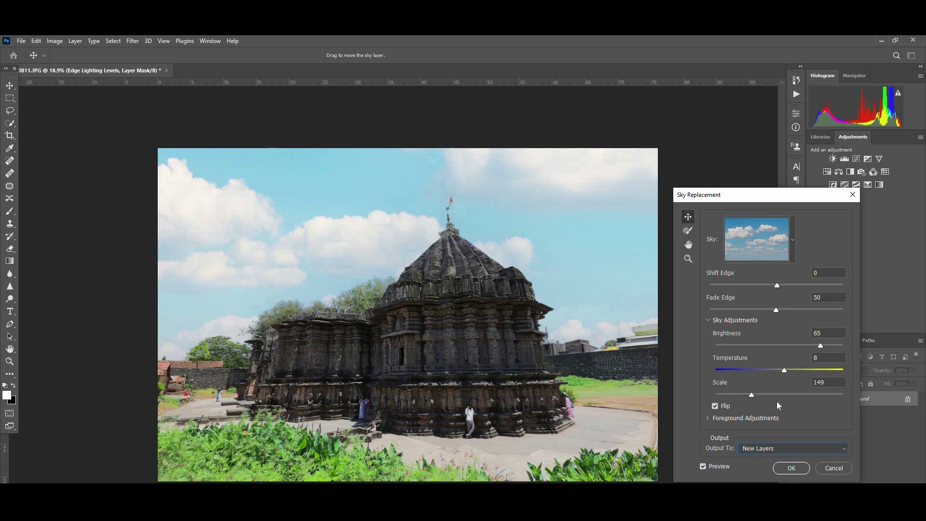
left_click(703, 467)
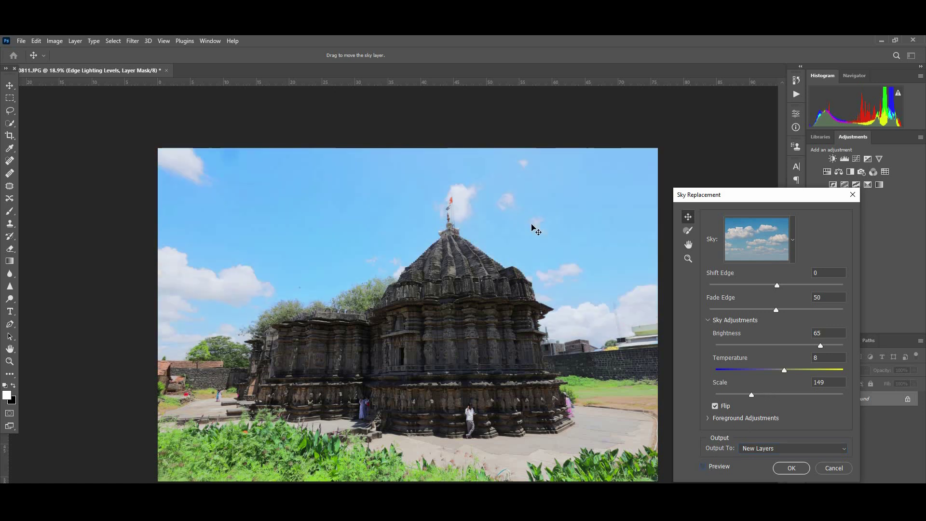
left_click(704, 466)
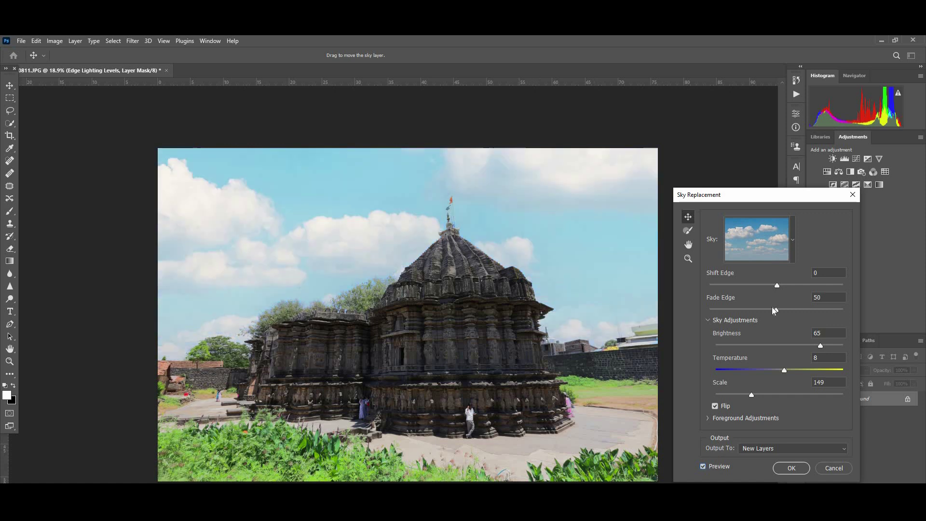
- Browse the sky presets, trying the teal cloudy sky and a blue sky with white clouds
left_click(793, 238)
scroll(744, 386, "down", 2)
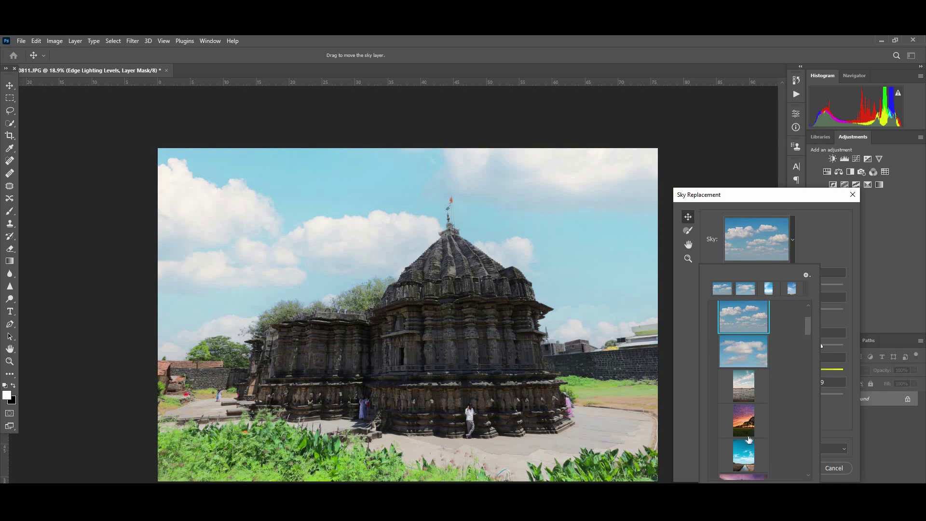
scroll(743, 411, "down", 2)
scroll(743, 411, "down", 2)
scroll(729, 400, "down", 2)
scroll(736, 396, "down", 2)
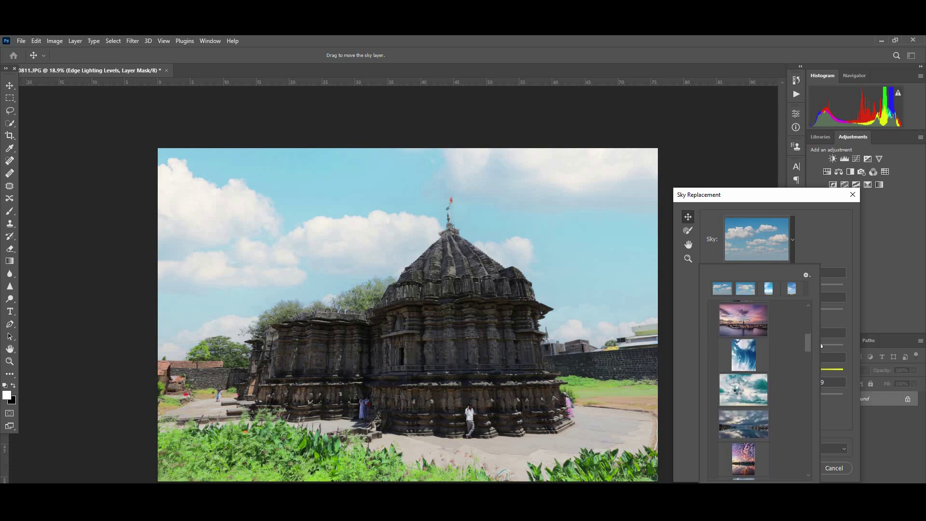
left_click(738, 390)
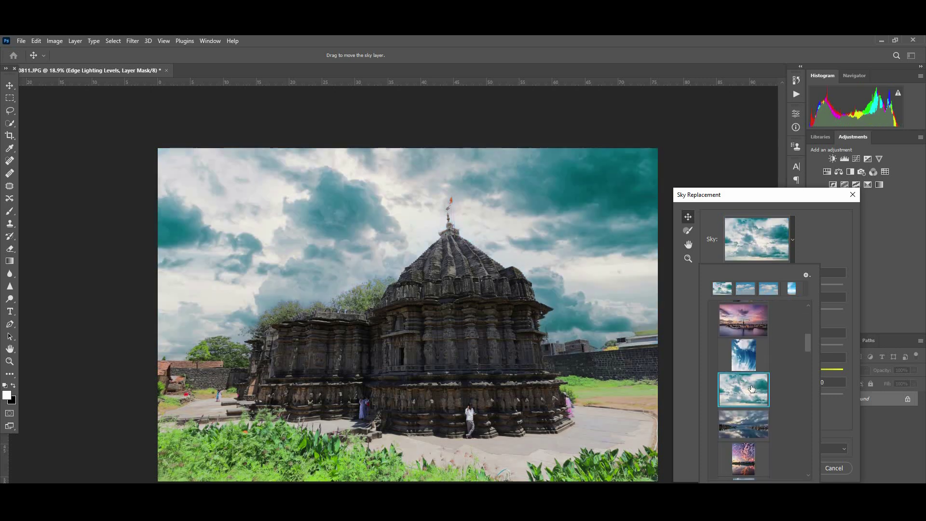
scroll(758, 440, "down", 2)
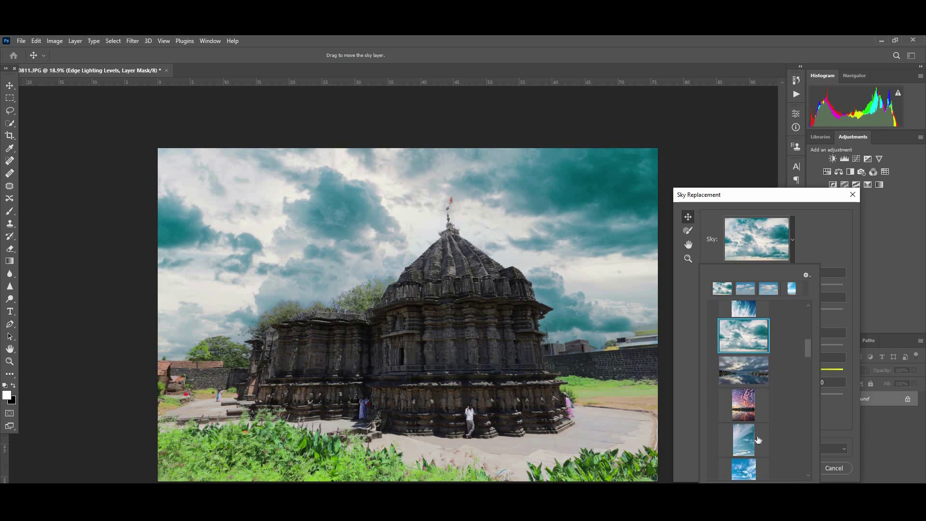
left_click(758, 439)
left_click(827, 240)
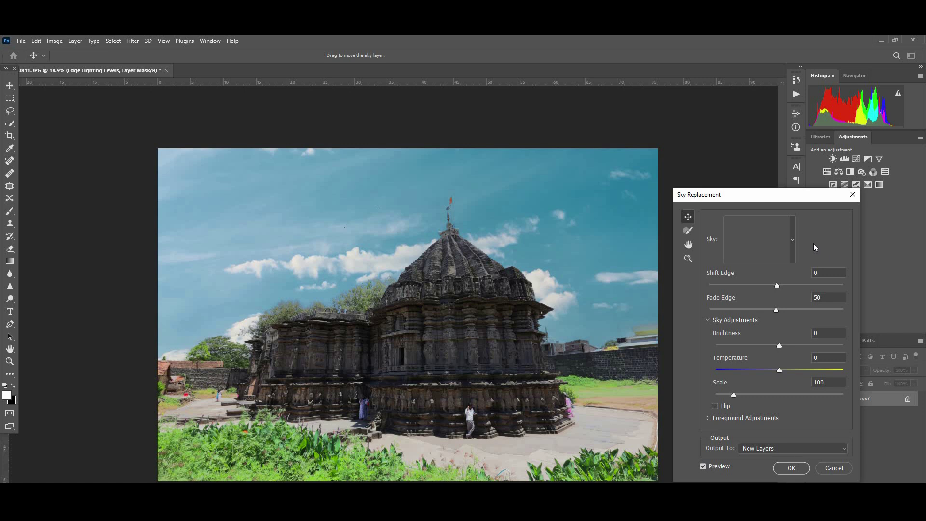
- Select the second Blue Skies preset and bring up the Get More Skies options
key("ctrl+plus")
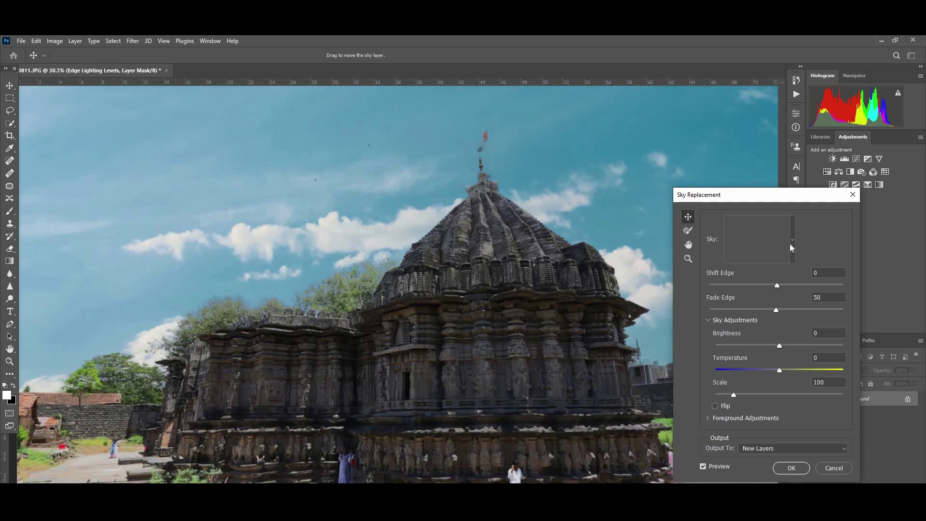
key("ctrl+minus")
left_click(793, 242)
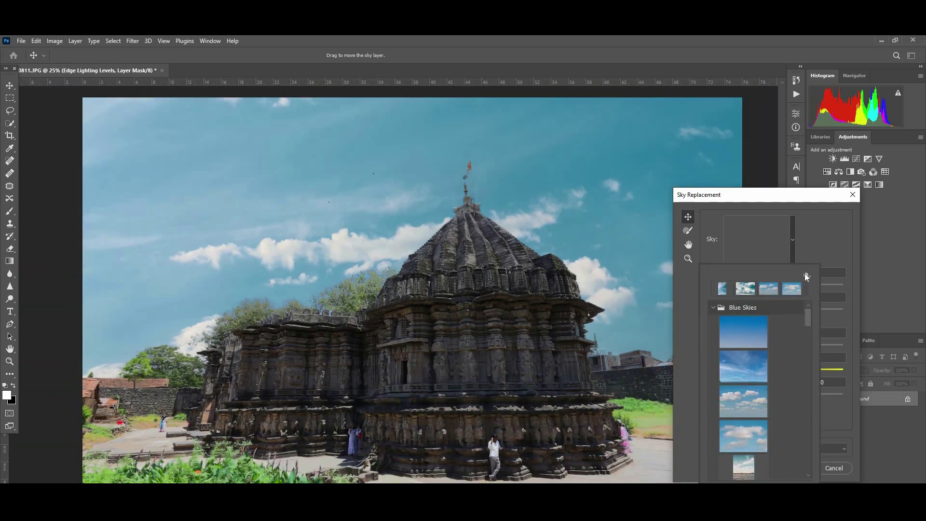
left_click(749, 373)
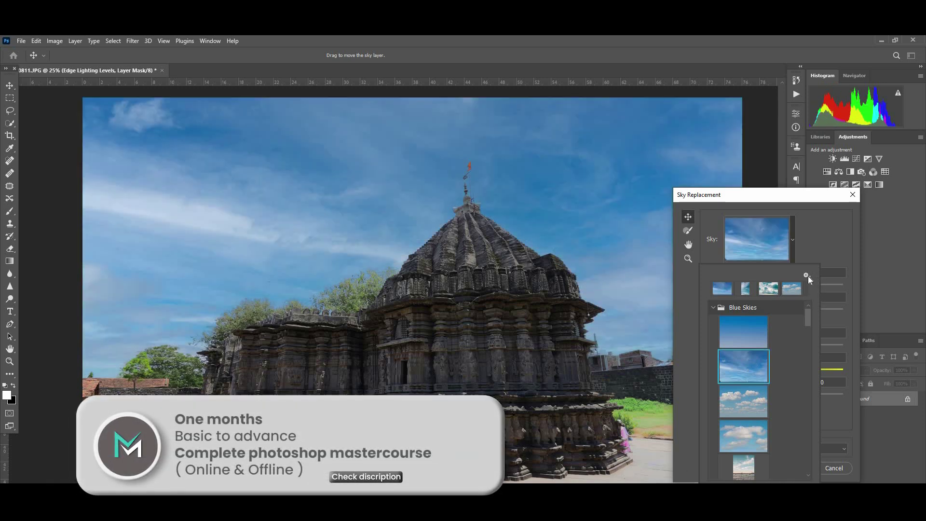
left_click(808, 277)
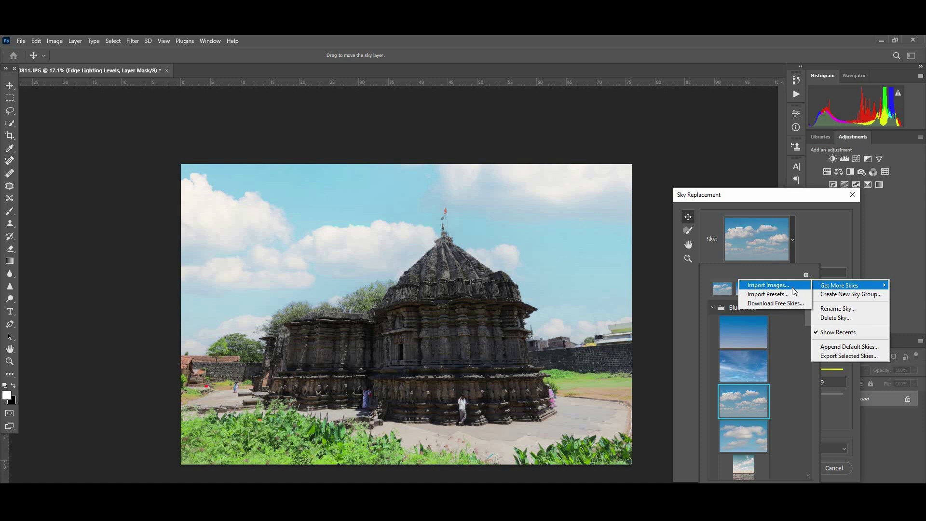
- Import the sunset photo as a new sky and reposition it to fill the top edge
left_click(792, 287)
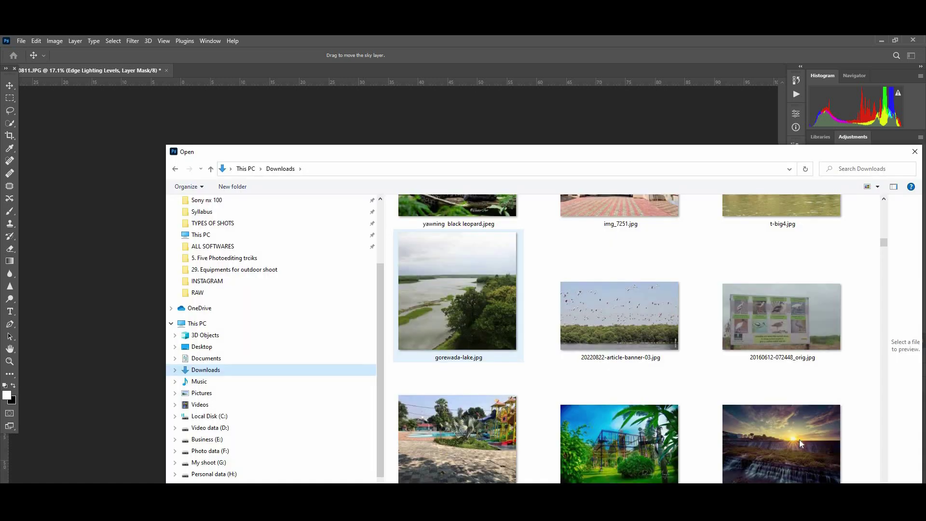
double_click(774, 450)
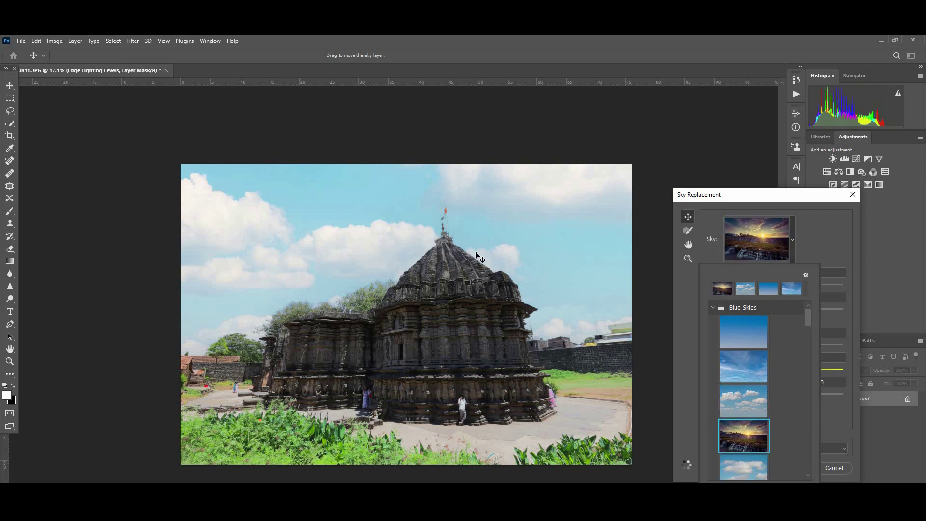
left_click(461, 170)
mouse_move(461, 170)
left_mouse_down()
mouse_move(577, 208)
mouse_move(516, 266)
left_mouse_up()
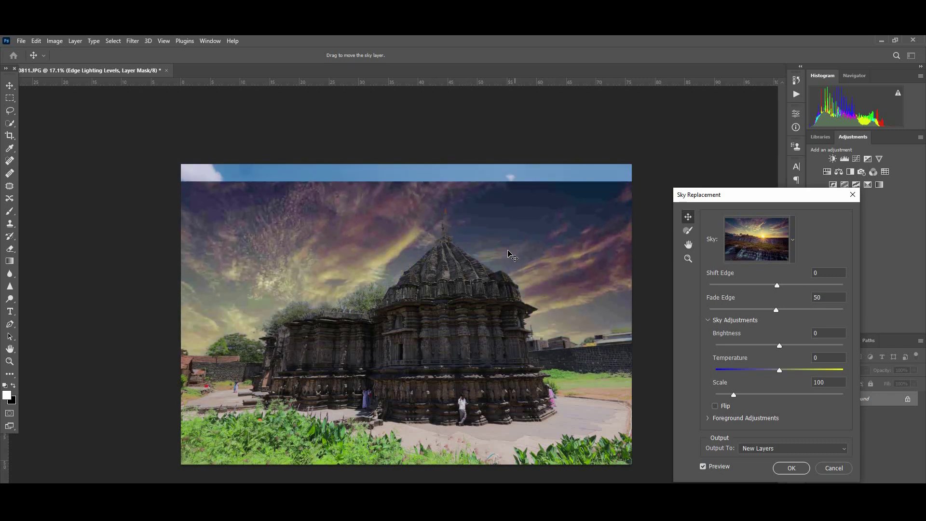
left_click_drag(515, 267, 591, 283)
- Delete the imported sunset sky from the presets and confirm
left_click(793, 241)
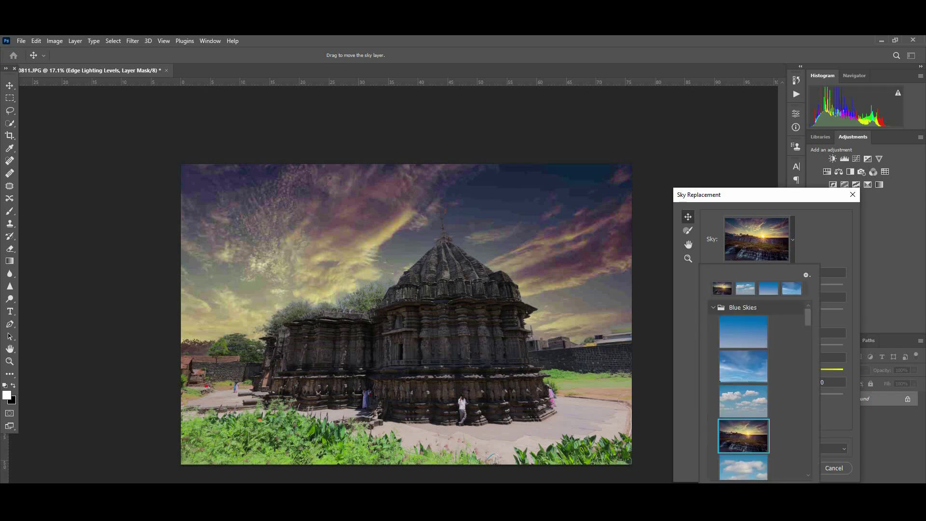
key("Delete")
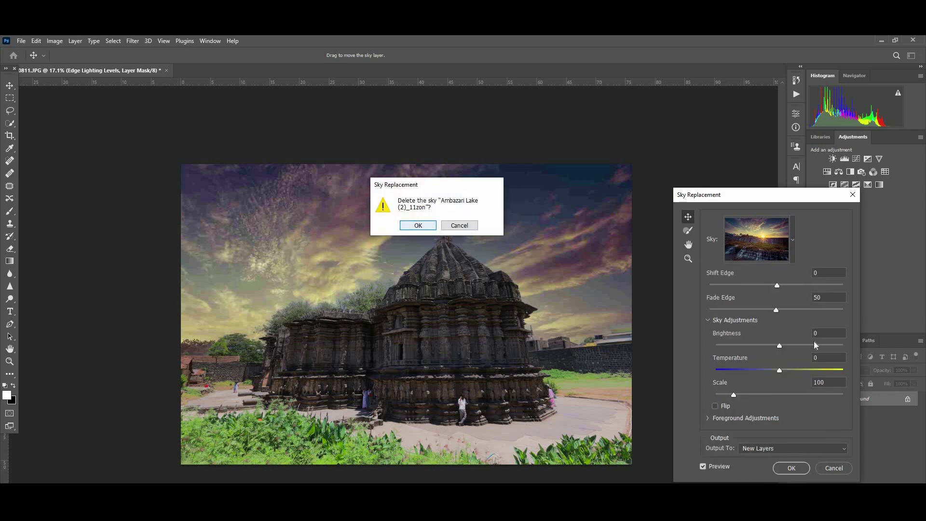
key("Return")
left_click(794, 240)
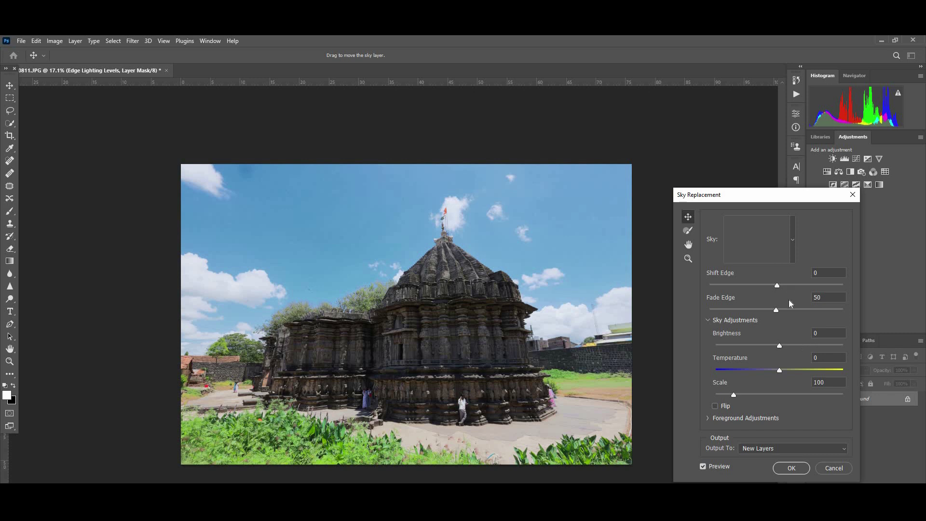
key("ctrl+plus")
- Choose the puffy white-cloud sky, apply it, and select the resulting Sky Replacement Group
scroll(745, 367, "down", 1)
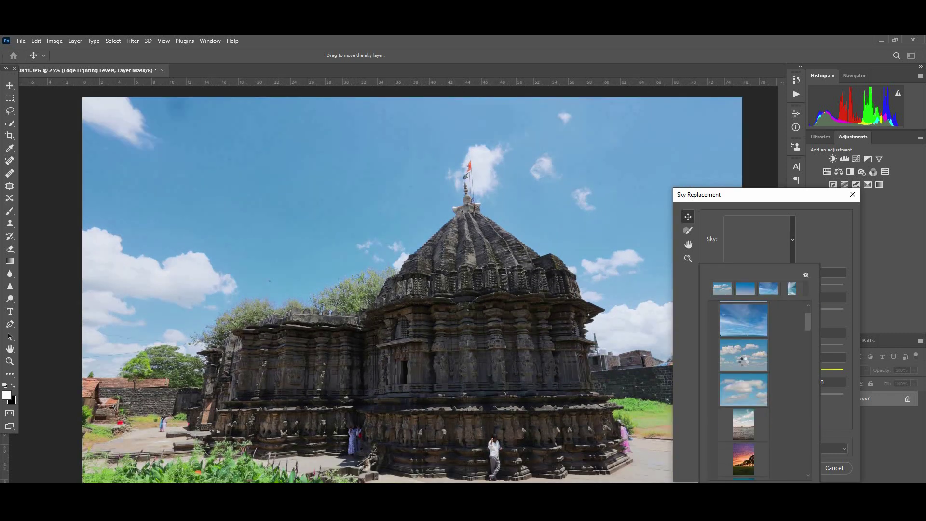
left_click(743, 355)
key("ctrl+minus")
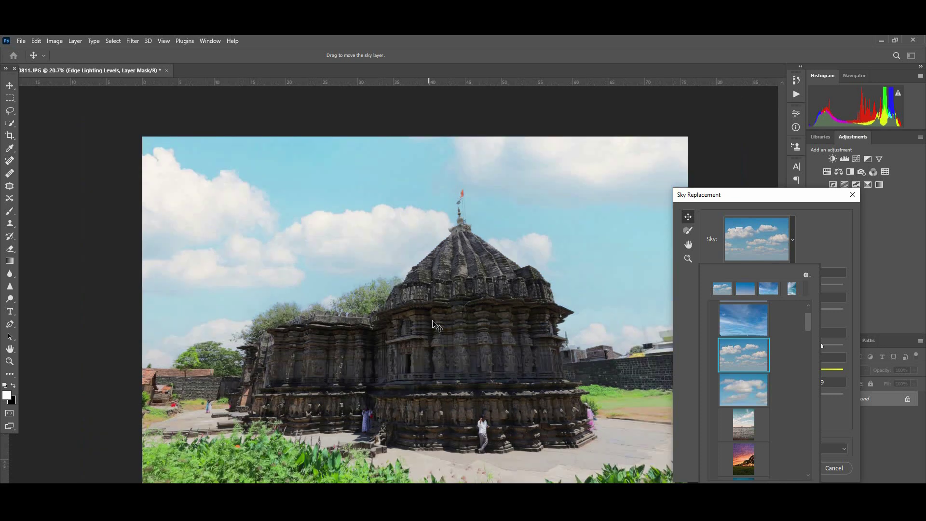
key("ctrl+0")
key("Return")
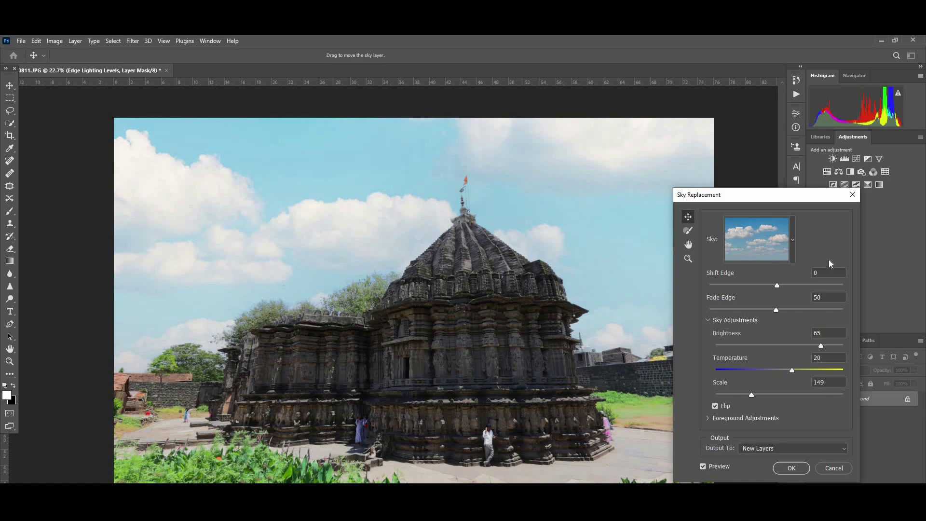
left_click(791, 468)
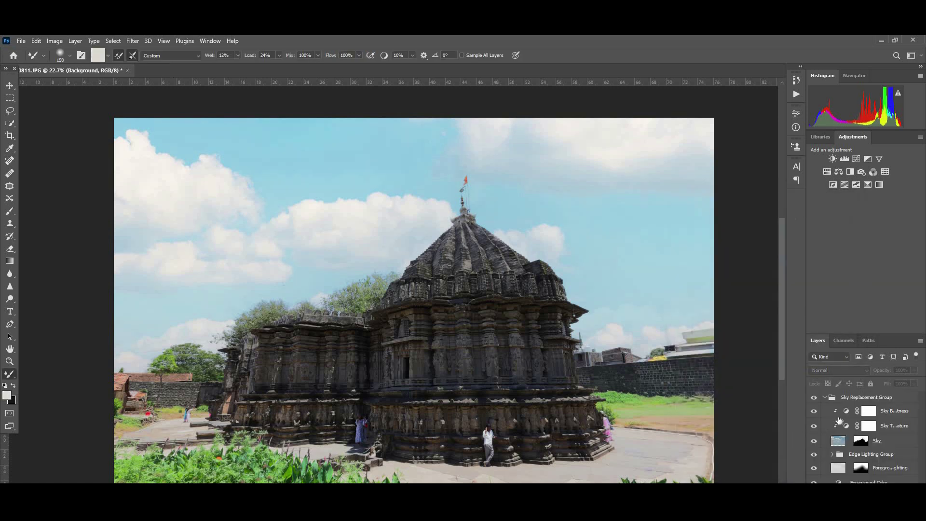
left_click(854, 398)
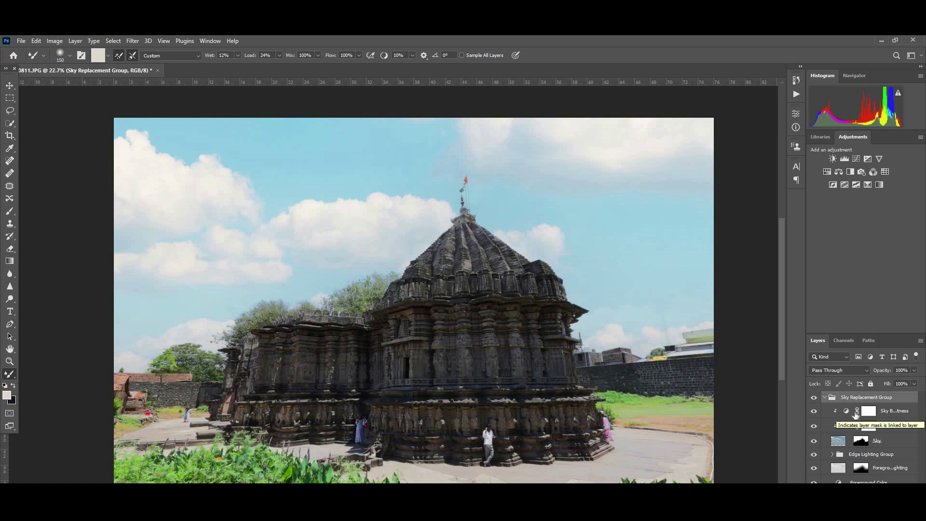
left_click(825, 397)
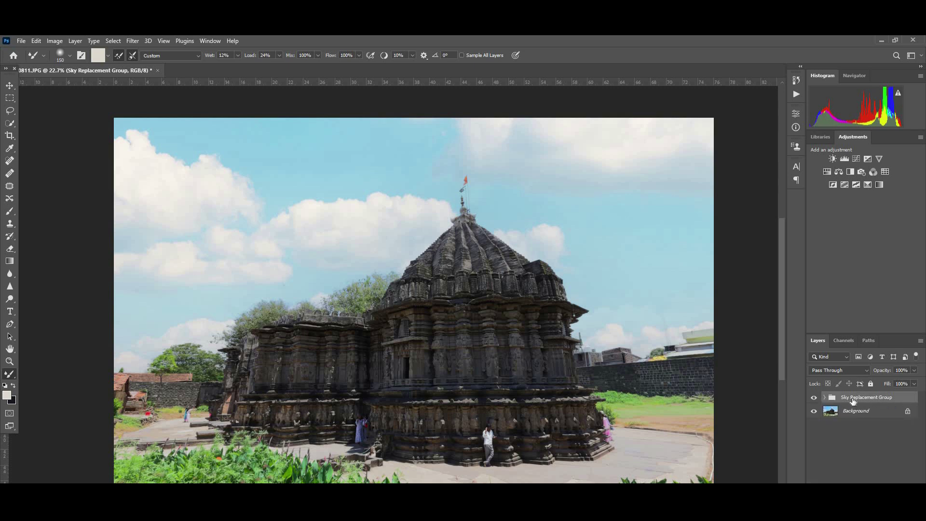
left_click(814, 397)
left_click(815, 398)
left_click(814, 397)
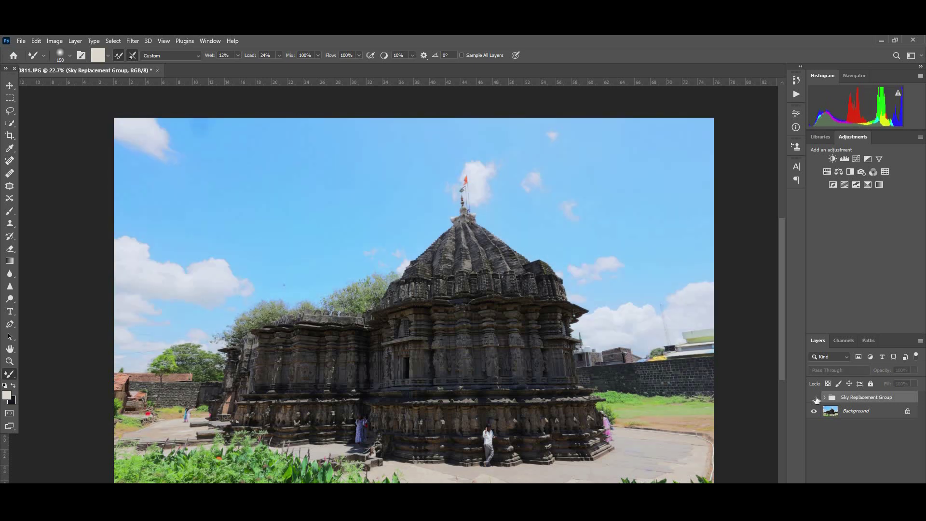
scroll(429, 198, "up", 2)
scroll(428, 207, "up", 2)
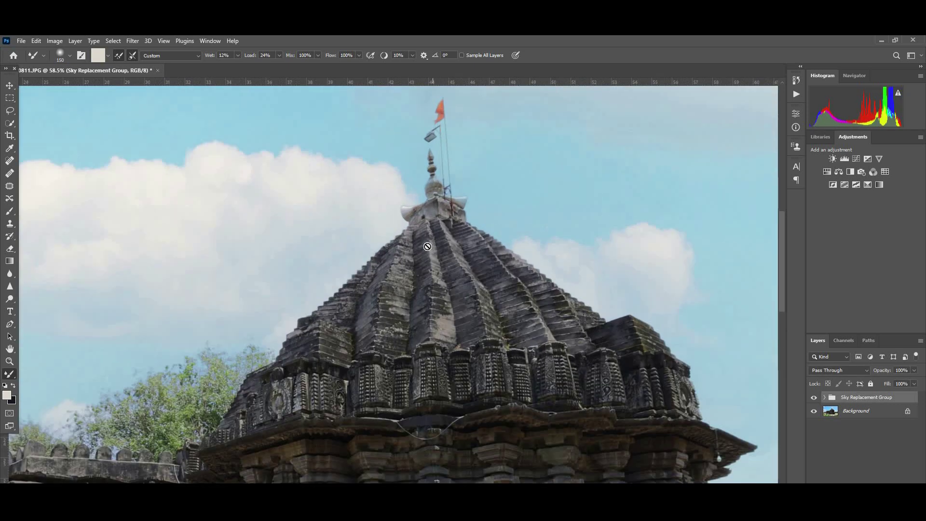
scroll(428, 227, "up", 2)
scroll(427, 239, "down", 2)
scroll(428, 240, "down", 2)
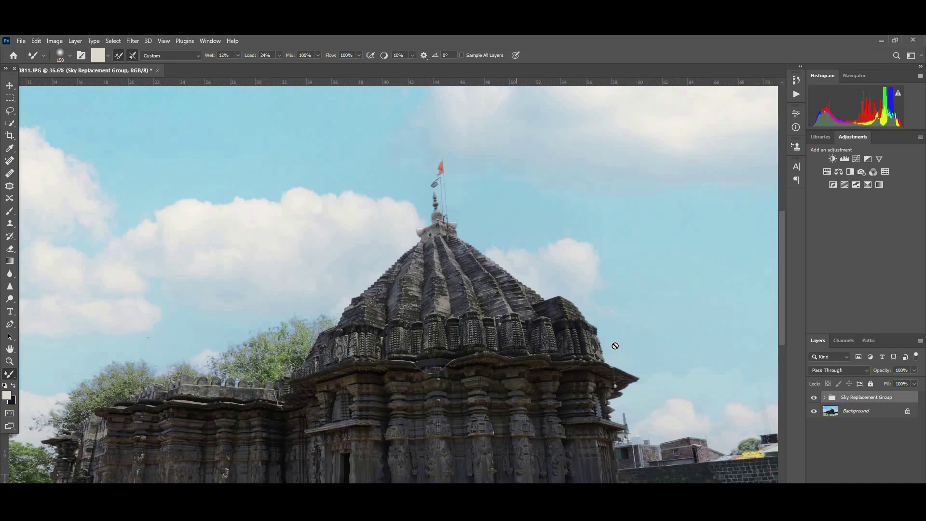
scroll(427, 240, "down", 2)
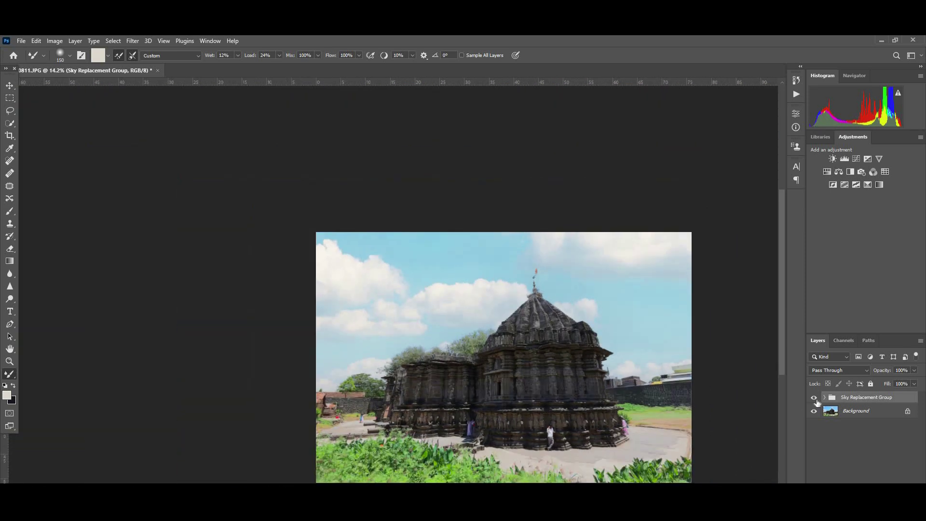
left_click(815, 397)
scroll(434, 261, "up", 1)
scroll(444, 264, "up", 1)
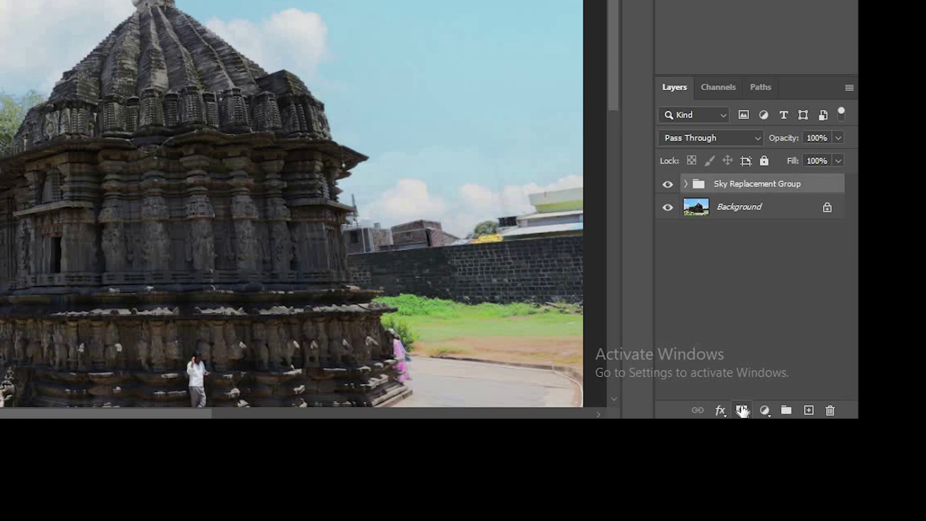
- Add a layer mask to the Sky Replacement Group and choose the Brush Tool
left_click(742, 411)
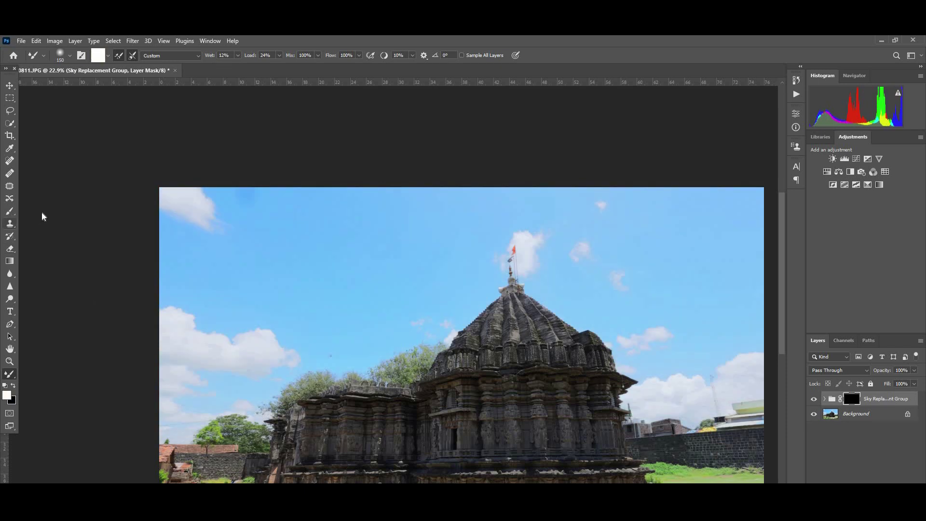
left_click(10, 211)
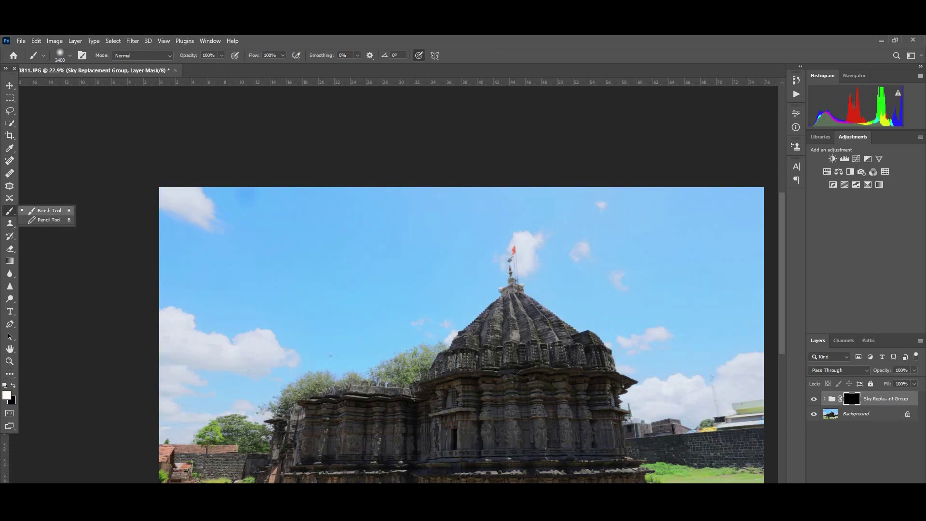
left_click(48, 211)
- Paint white on the mask across the upper sky and around the temple spire
left_click_drag(277, 271, 209, 270)
left_click_drag(328, 270, 330, 270)
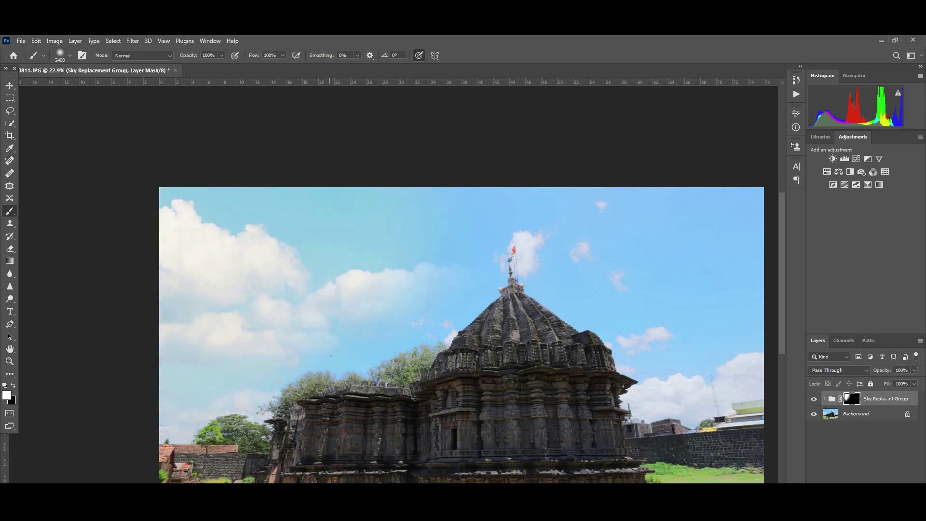
scroll(676, 265, "down", 5)
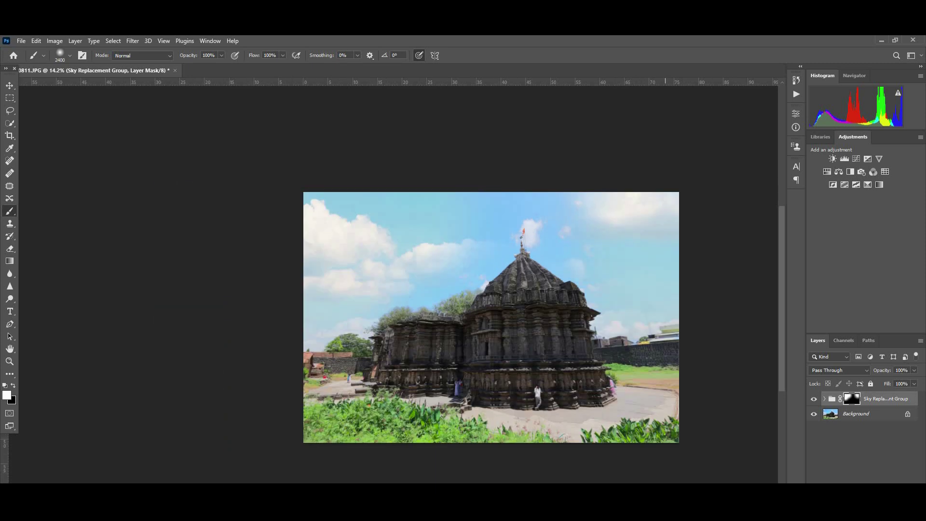
scroll(635, 281, "up", 3)
scroll(635, 280, "up", 1)
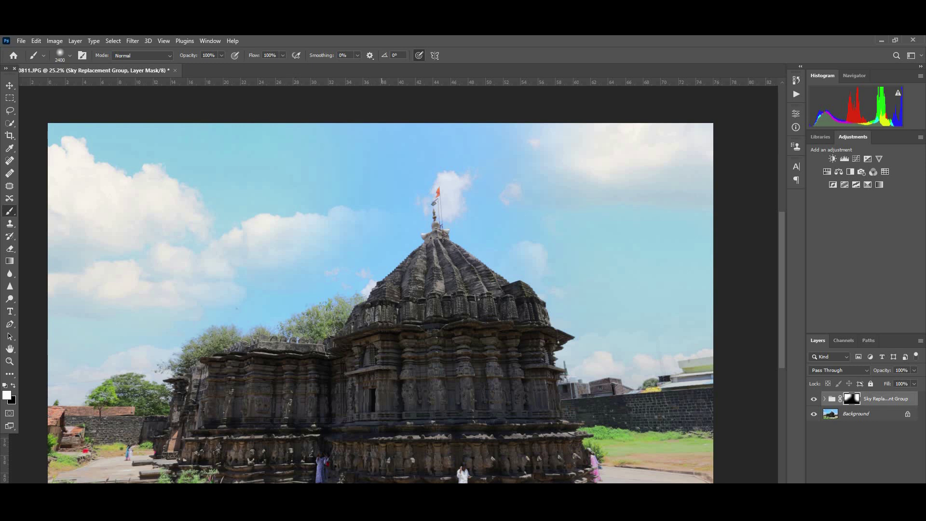
left_click_drag(319, 145, 437, 145)
key("ctrl+minus")
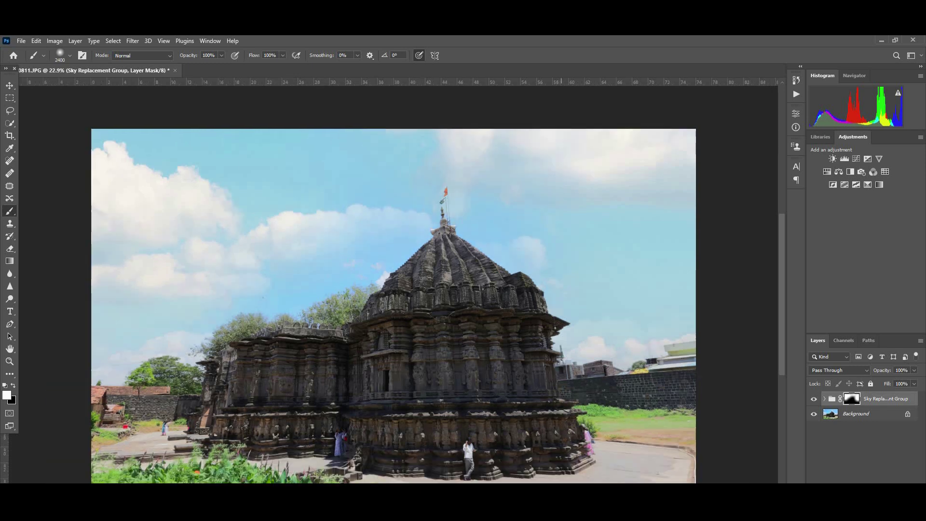
key("ctrl+0")
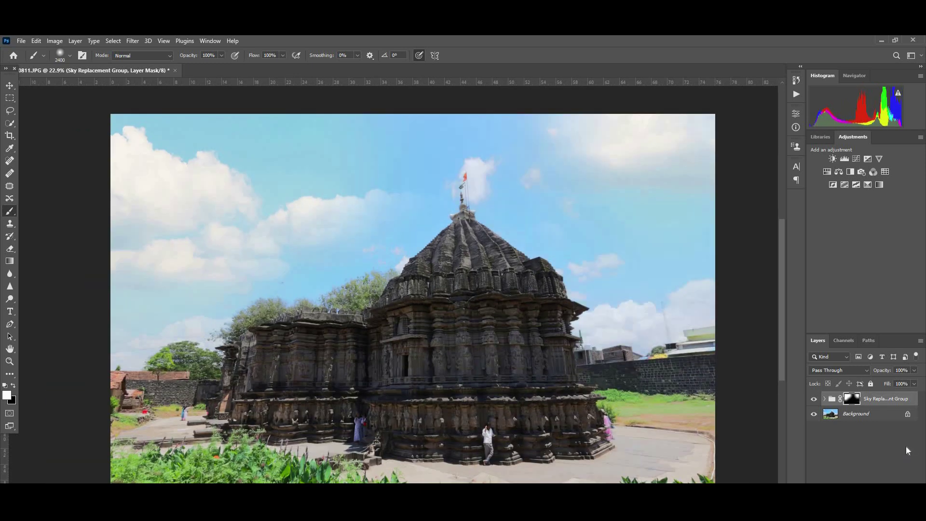